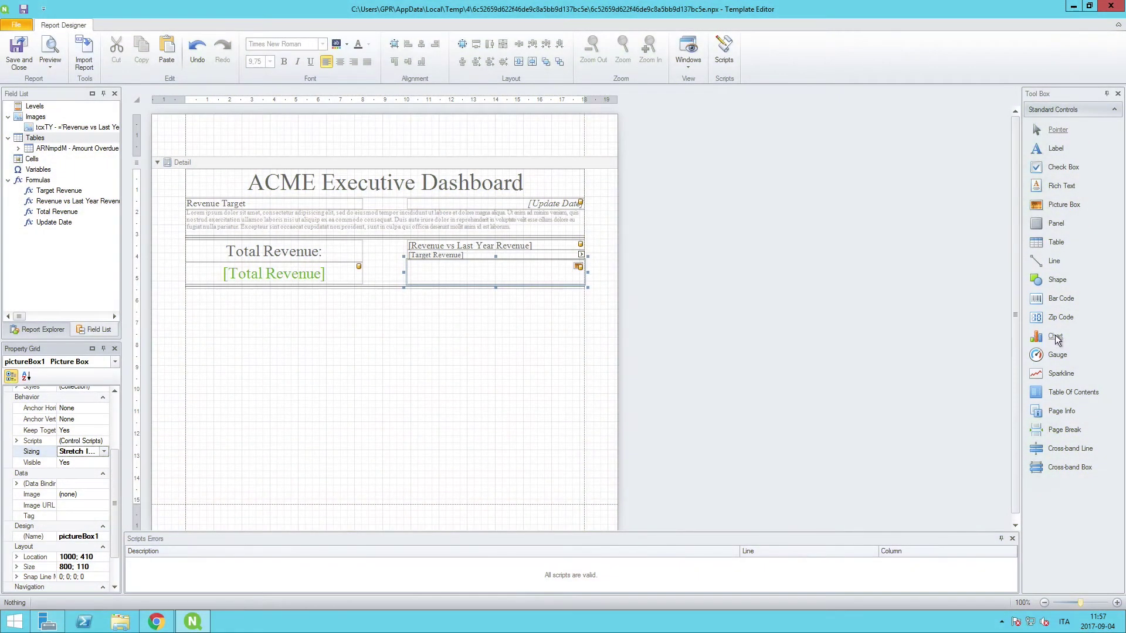
Step: Drop a new chart below the Total Revenue block and close the Chart Wizard, leaving it empty
left_click_drag(1056, 339, 271, 351)
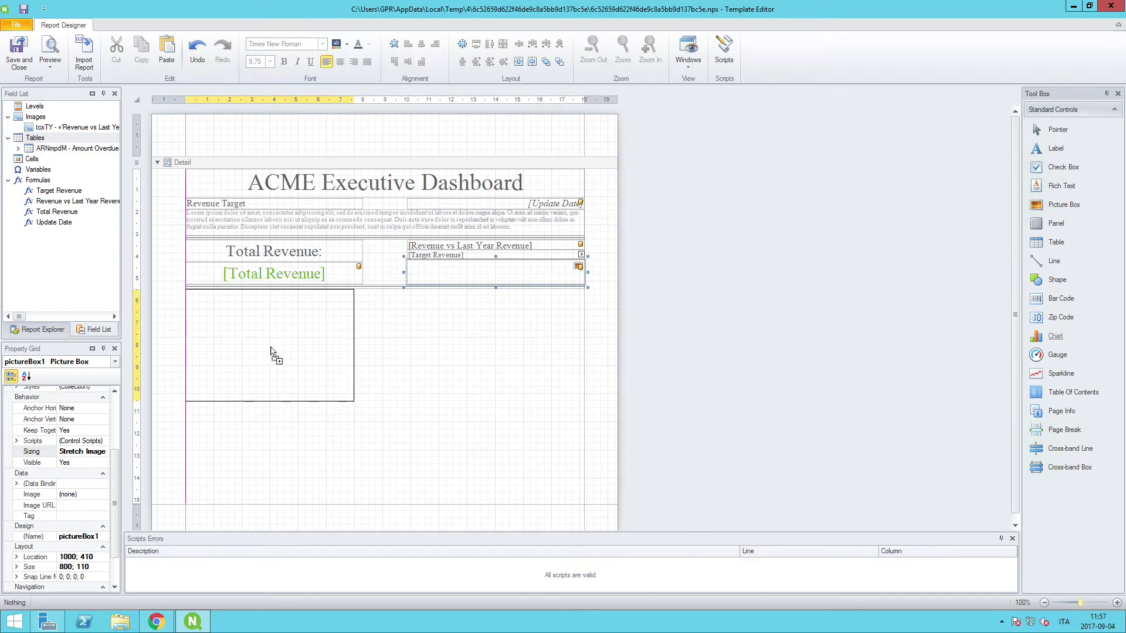
left_click_drag(270, 351, 270, 351)
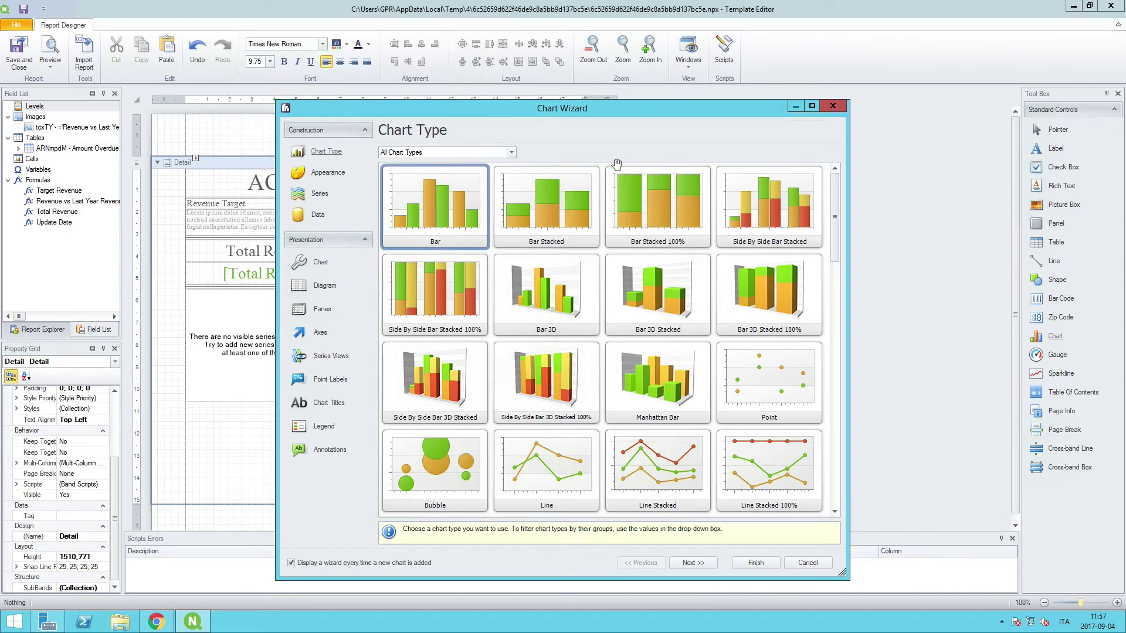
left_click(833, 106)
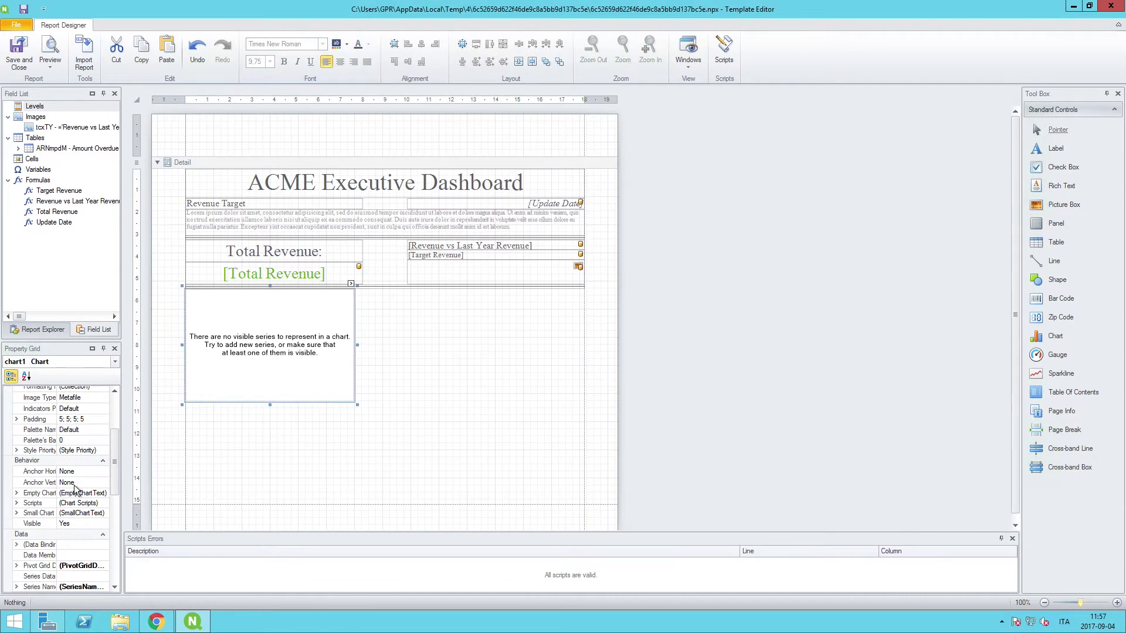
Step: Resize the empty chart to a height of 860 and a width of 800
scroll(75, 492, "down", 8)
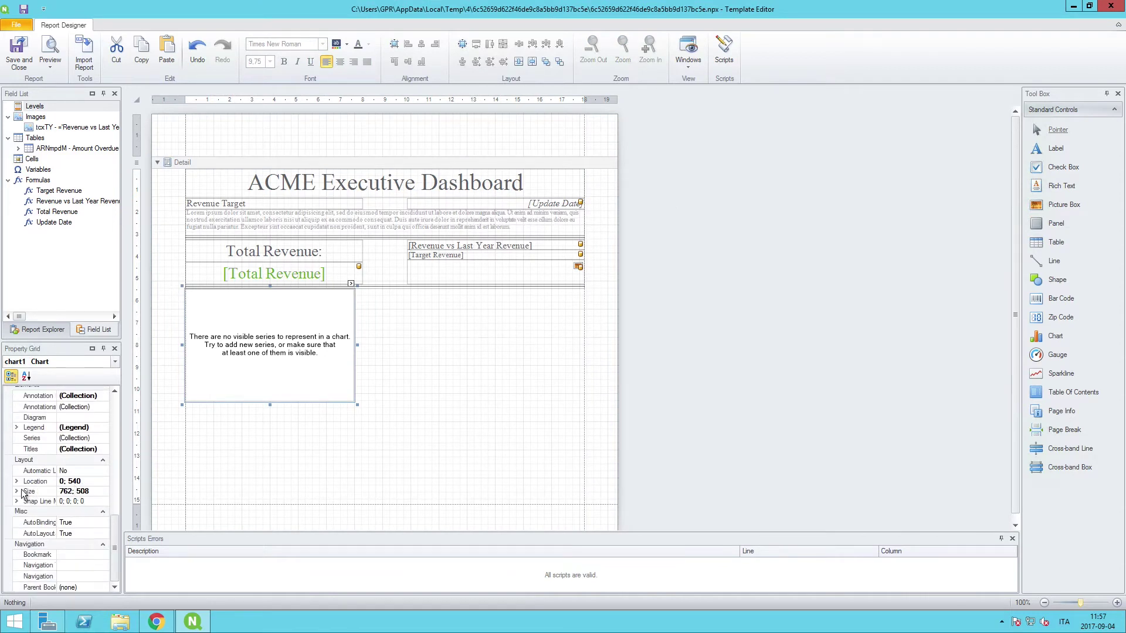
left_click(17, 492)
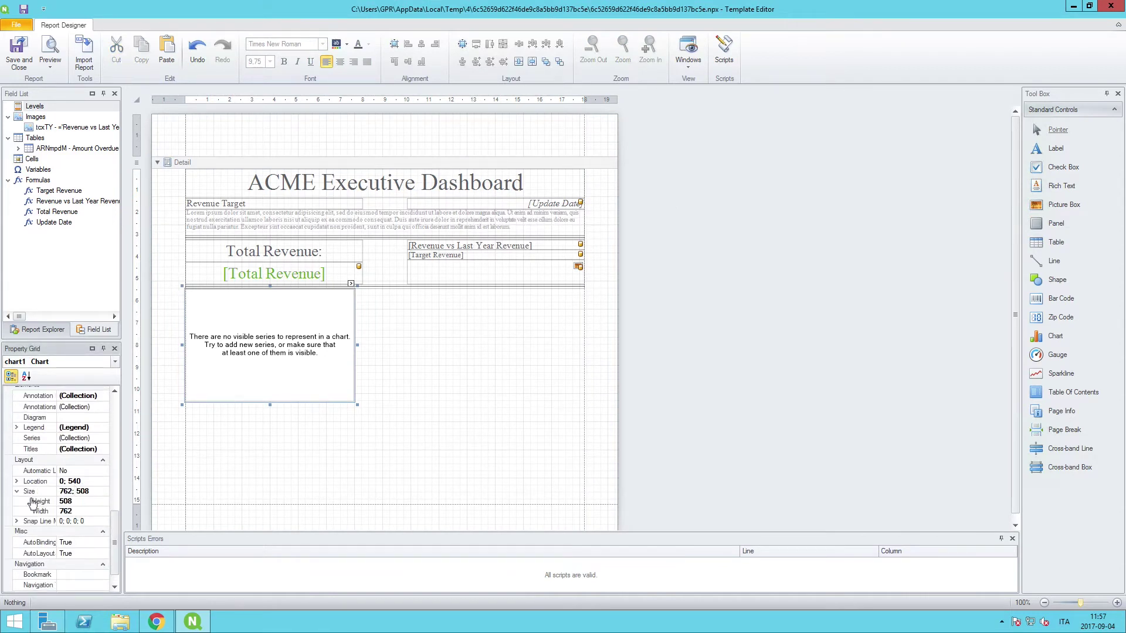
left_click(75, 501)
type("860")
key("Tab")
type("800")
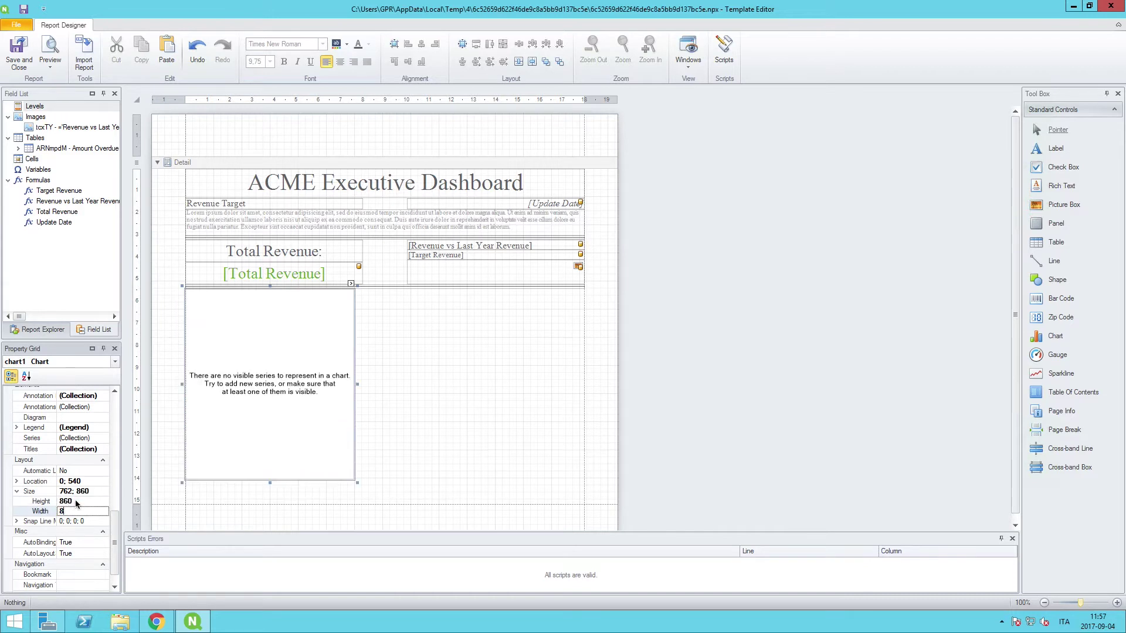
key("Tab")
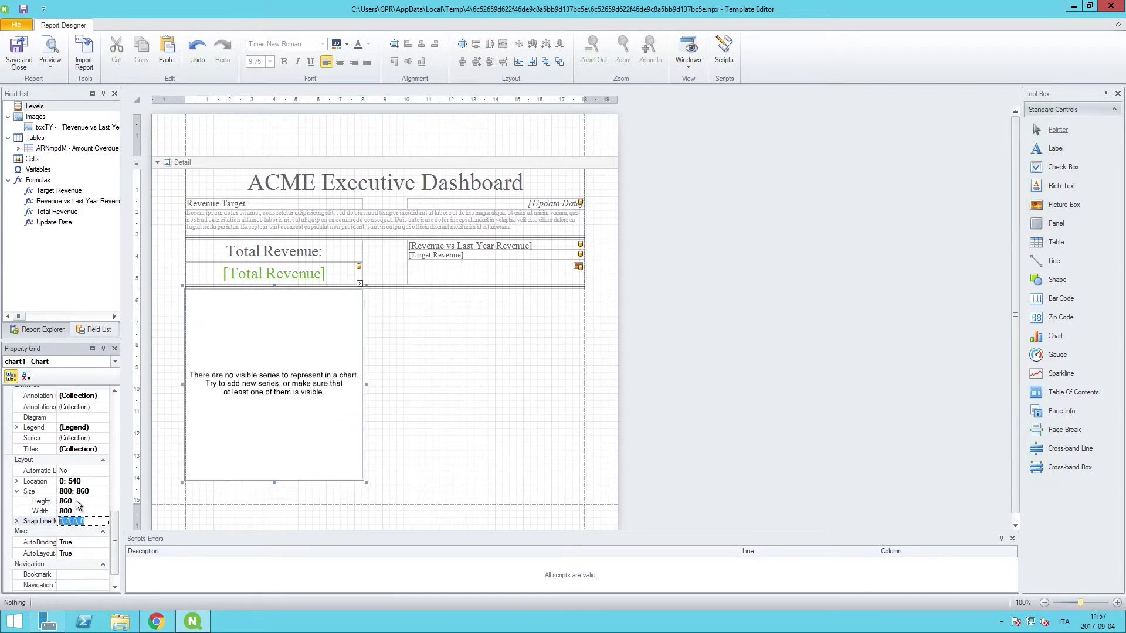
Step: Rerun the Chart Wizard from the smart tag and choose the Doughnut chart type
left_click(360, 283)
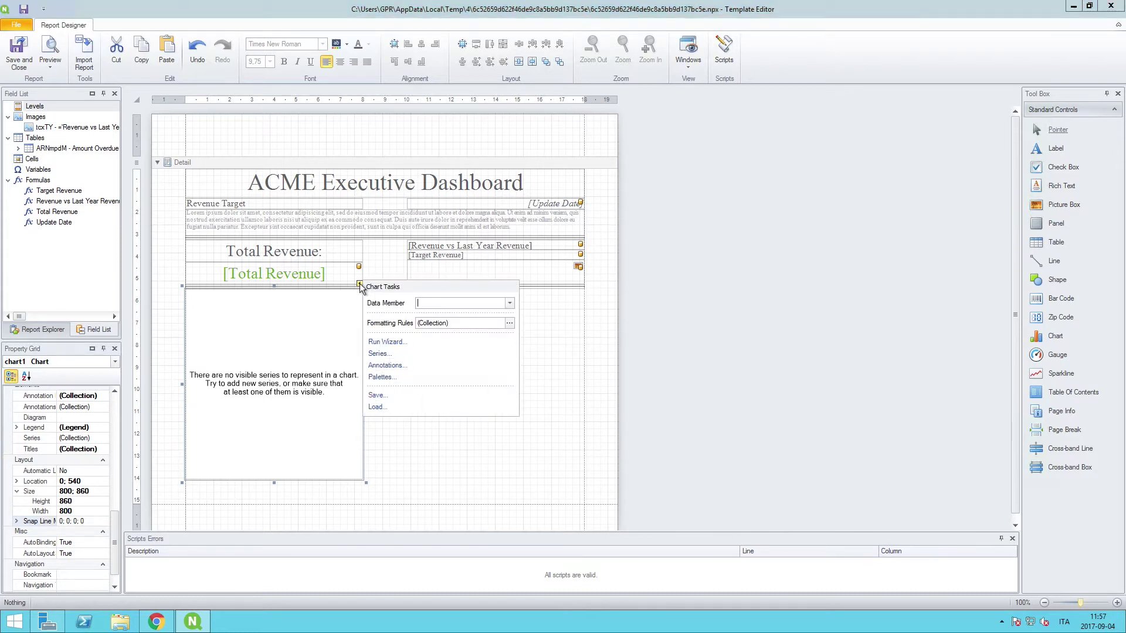
left_click(379, 345)
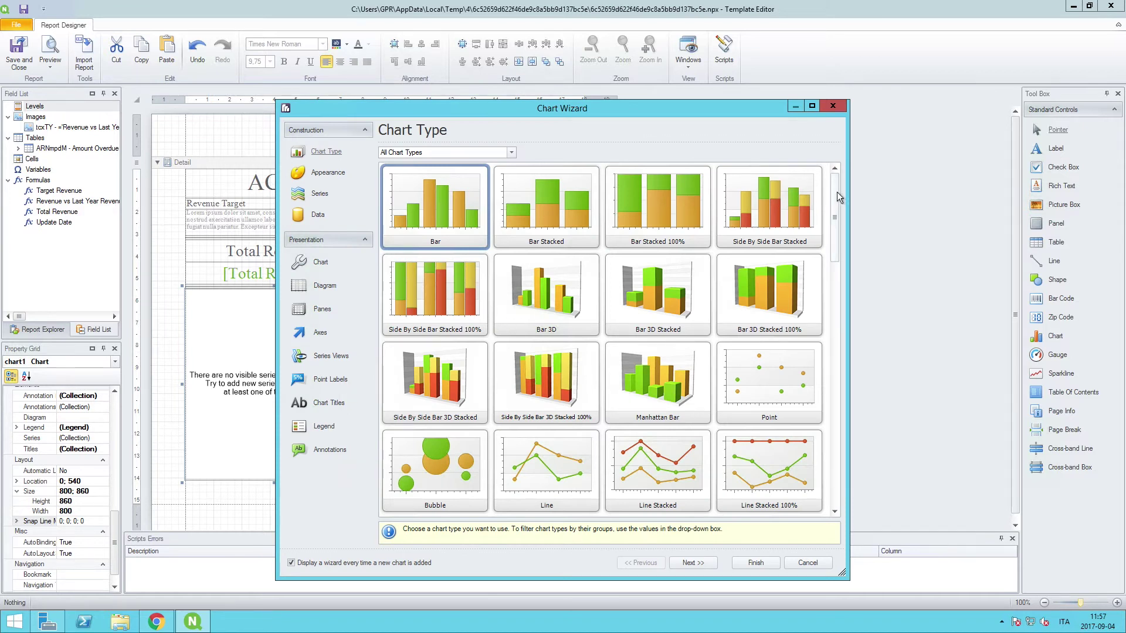
left_click_drag(836, 192, 836, 299)
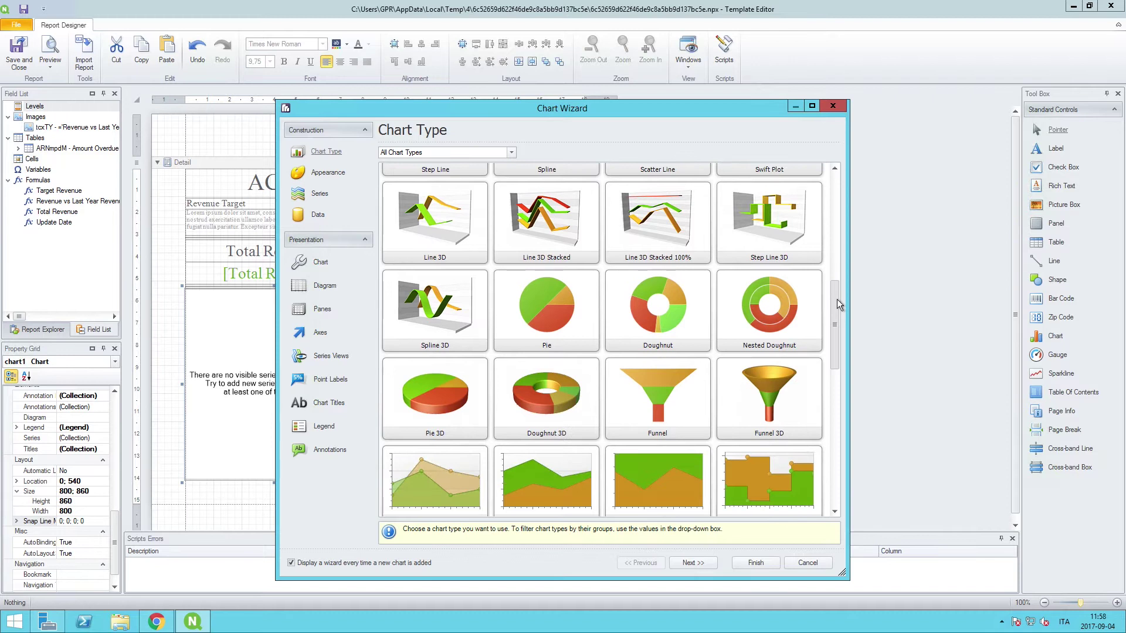
left_click(672, 311)
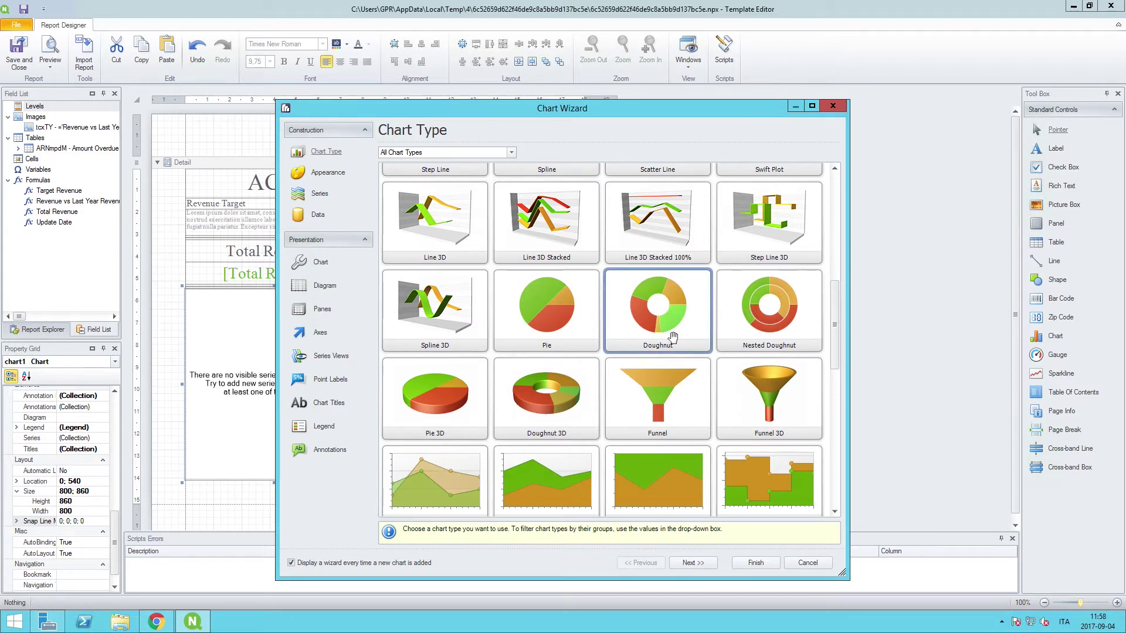
left_click(699, 563)
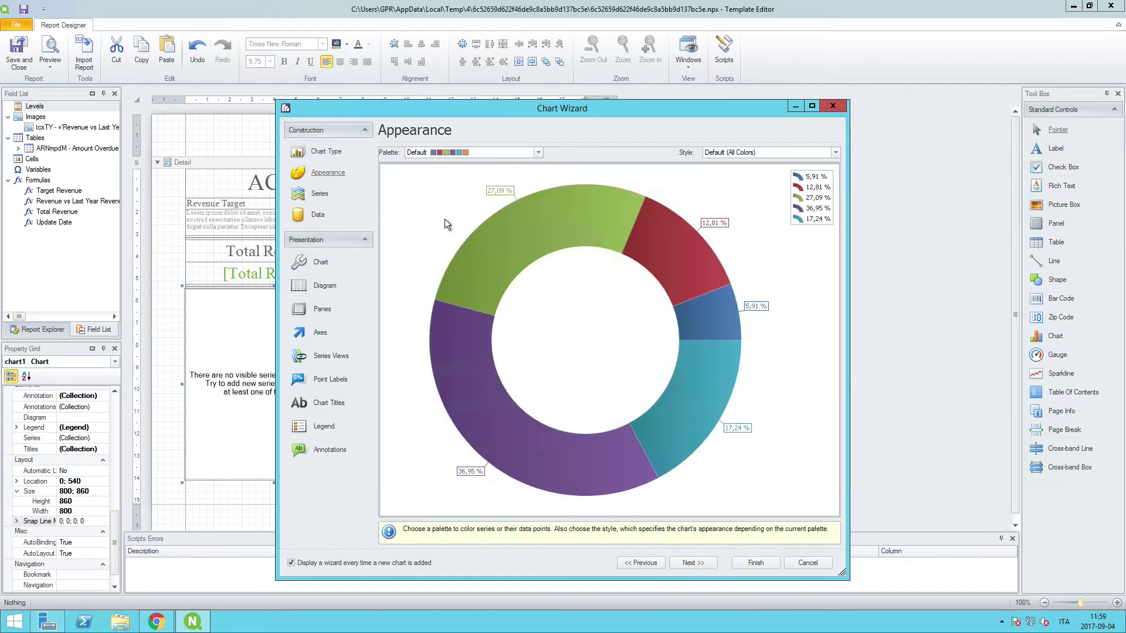
Step: Show the palette choices on the wizard's Appearance page
left_click(537, 154)
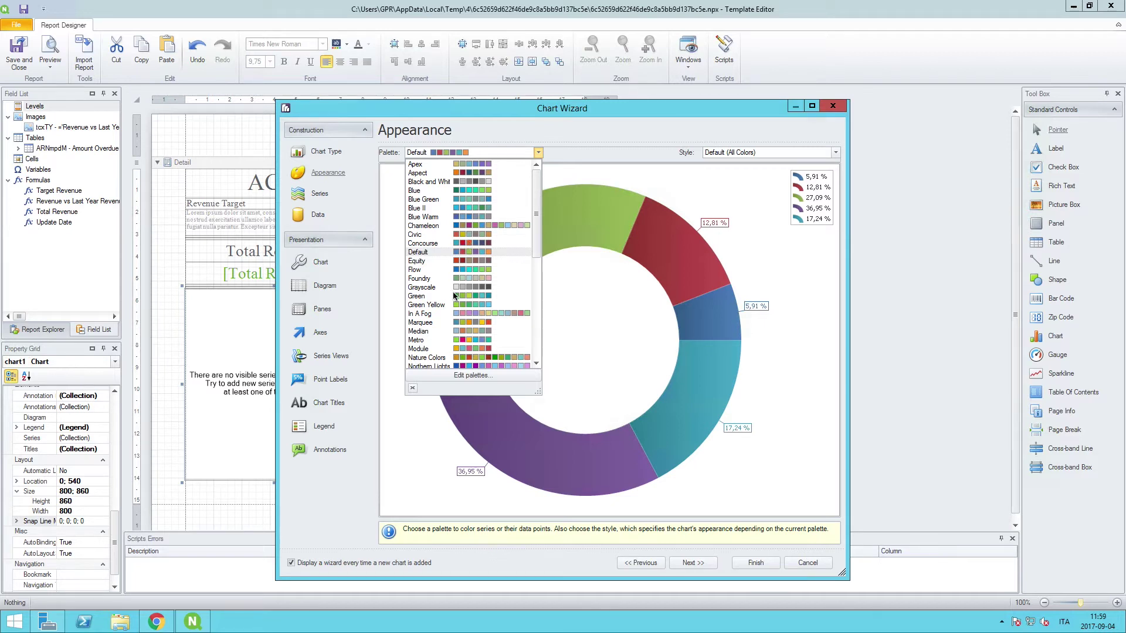
Step: Create a new palette in the Palettes Editor and name it Qlik
left_click(469, 375)
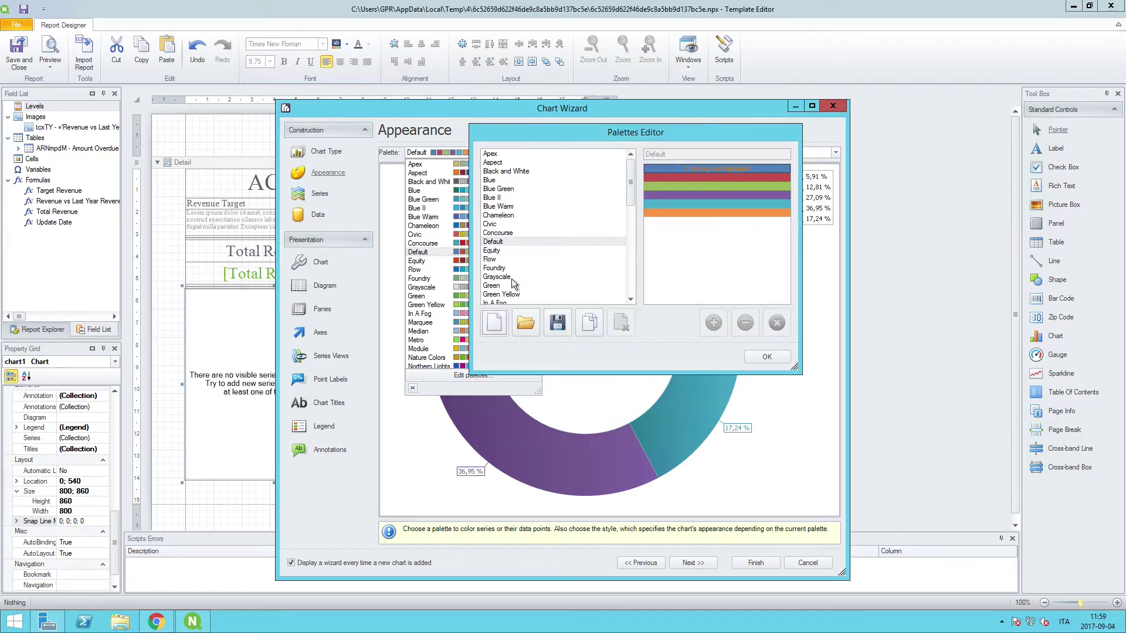
left_click(495, 328)
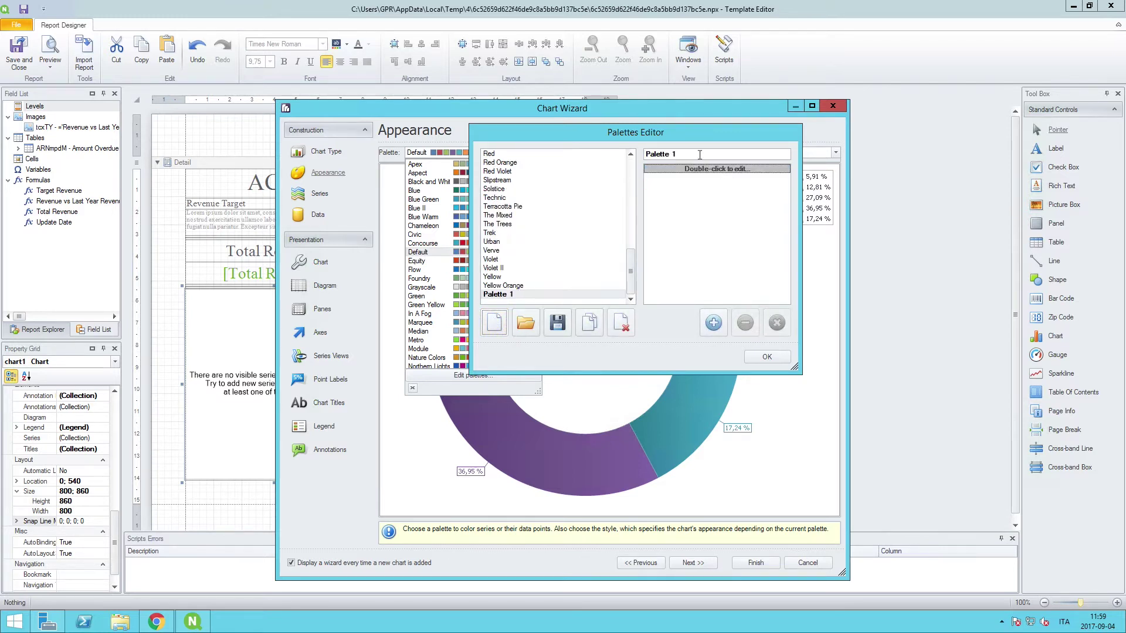
left_click_drag(698, 154, 646, 154)
key("BackSpace")
type("Qlik")
Step: Give the Qlik palette a first grey colour of RGB 159, 161, 163
double_click(708, 169)
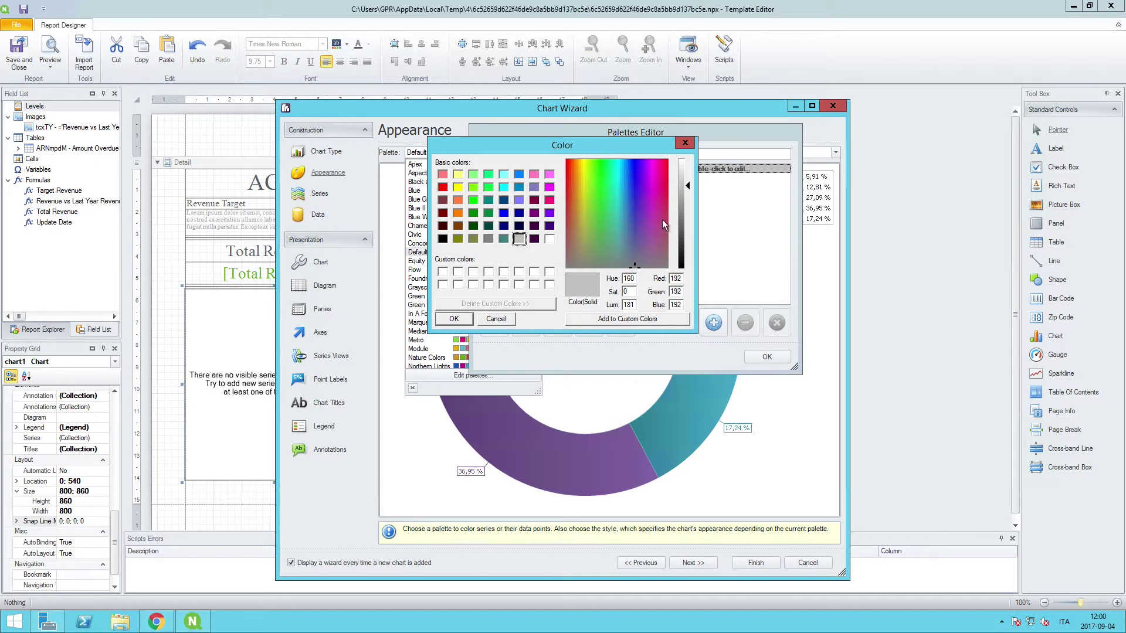
left_click_drag(683, 280, 666, 280)
type("159")
key("Tab")
type("161")
key("Tab")
type("163")
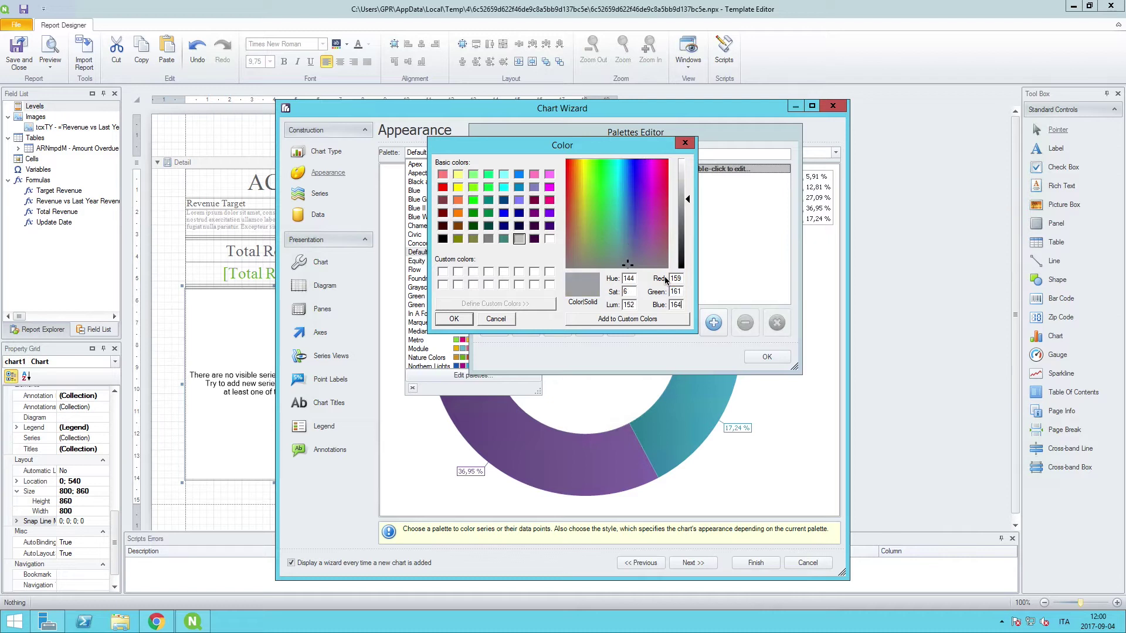
left_click(455, 320)
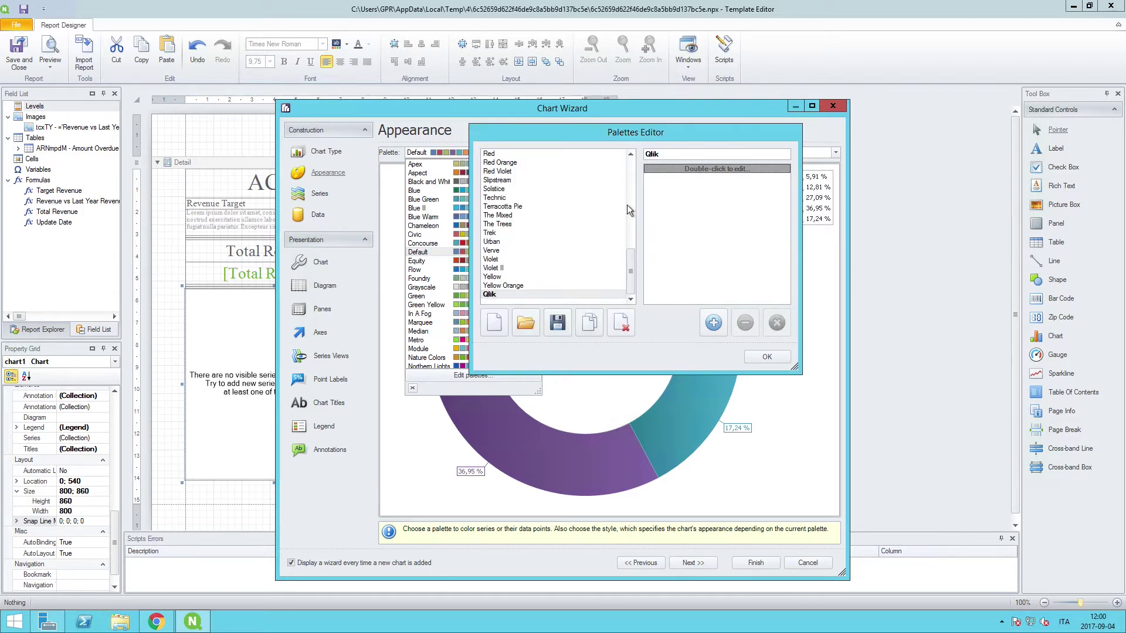
Step: Add a second colour of RGB 196, 214, 0 to the Qlik palette
left_click(719, 324)
double_click(710, 177)
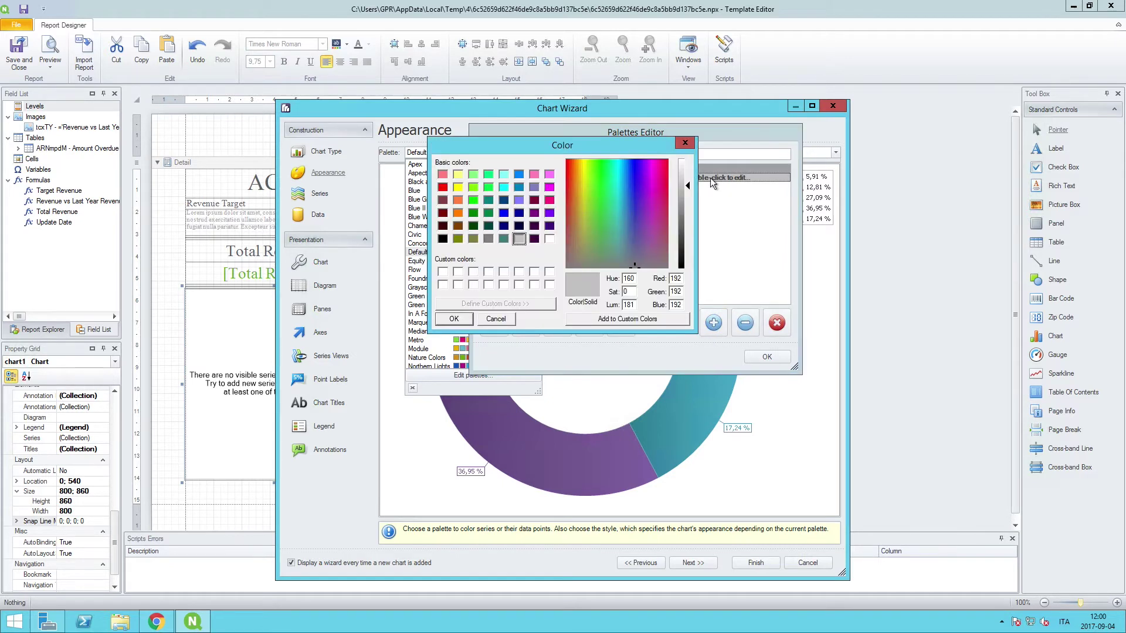
double_click(674, 279)
type("19")
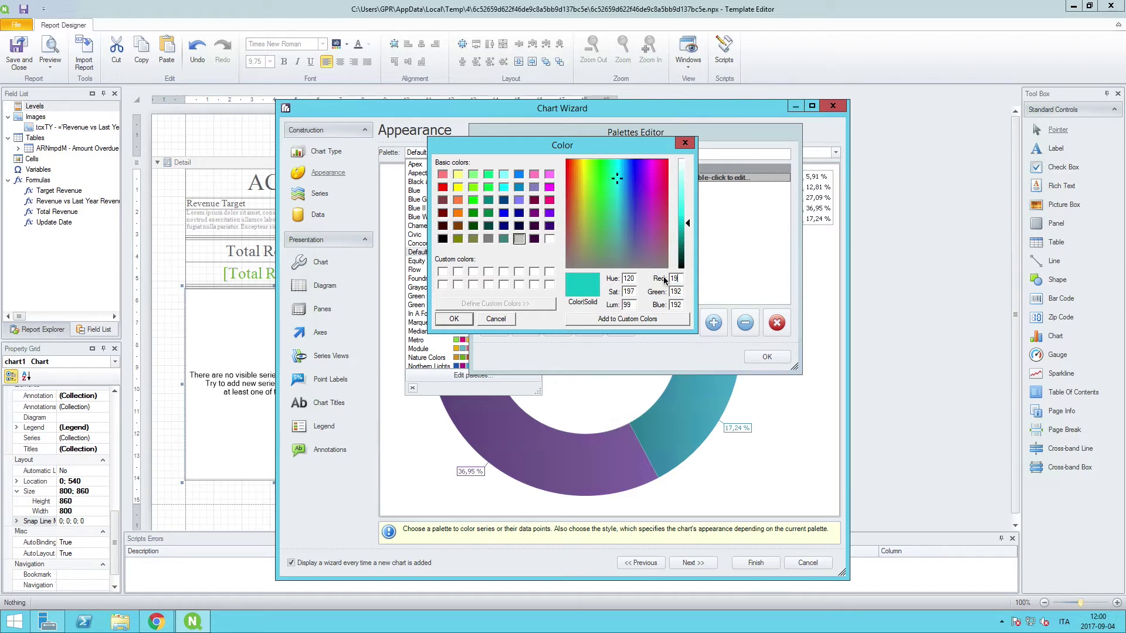
type("6")
key("Tab")
type("214")
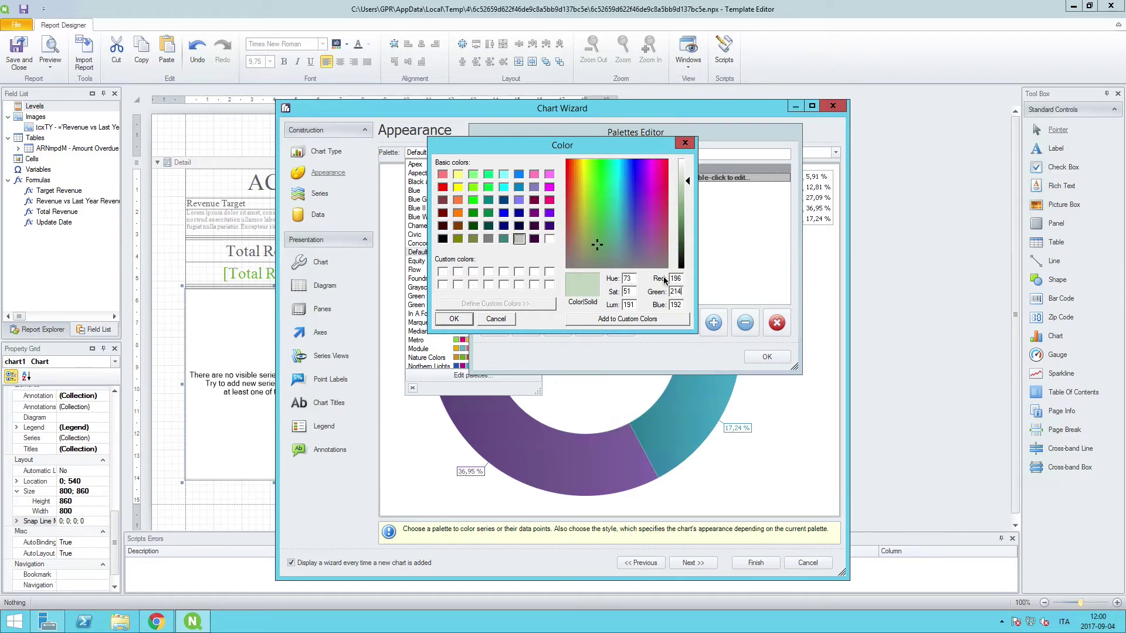
key("Tab")
type("0")
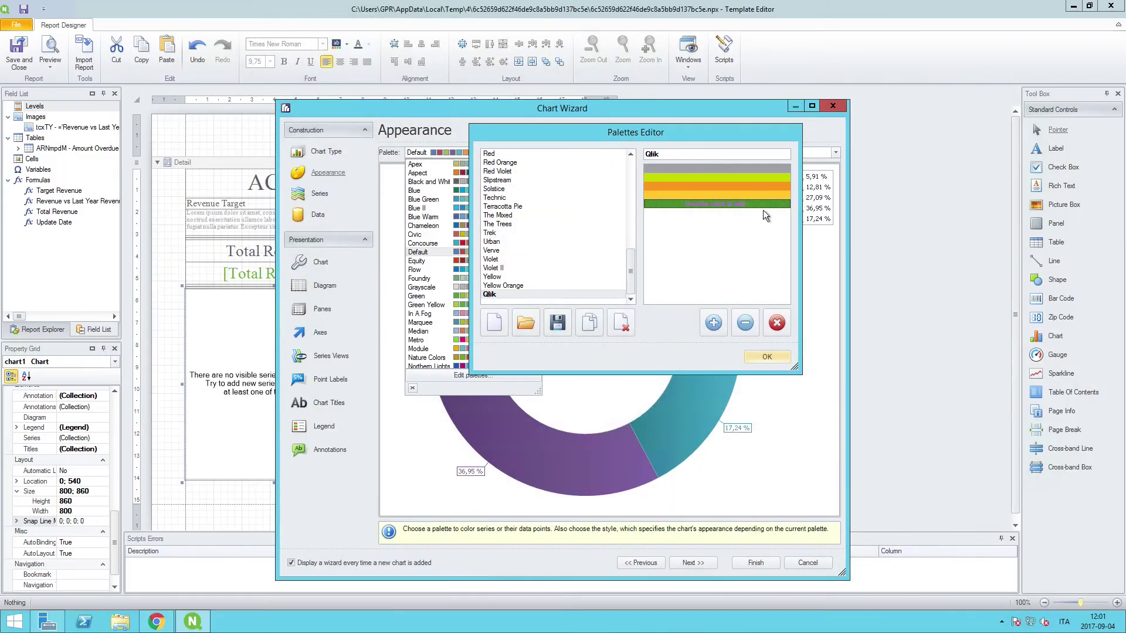
Step: Apply the Qlik palette to the doughnut and continue to the Series page
left_click(766, 358)
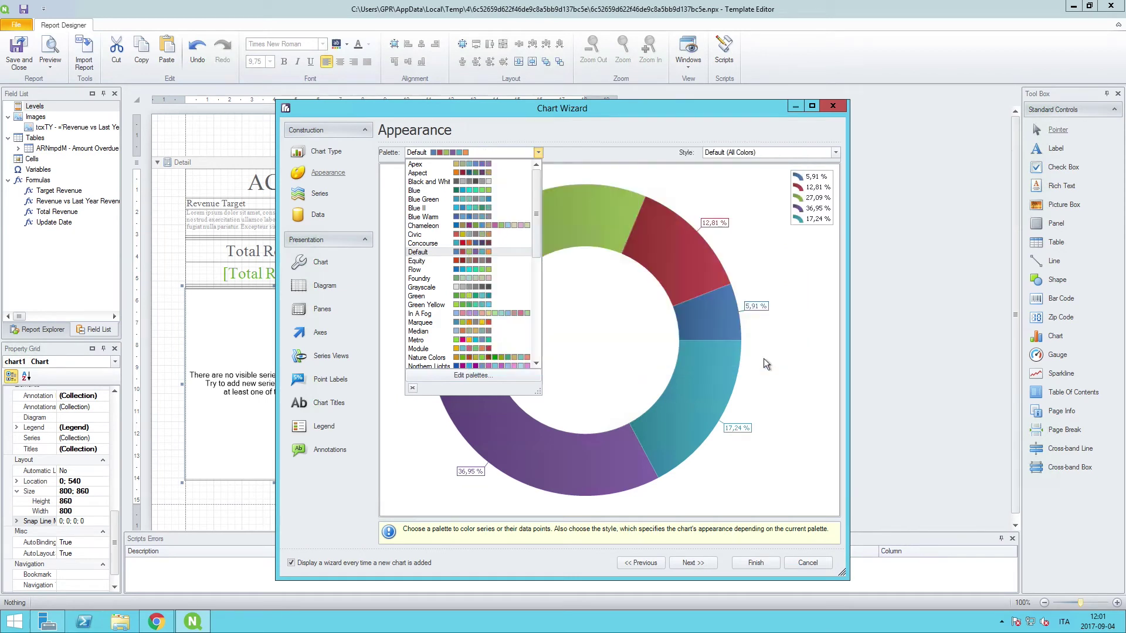
left_click(540, 151)
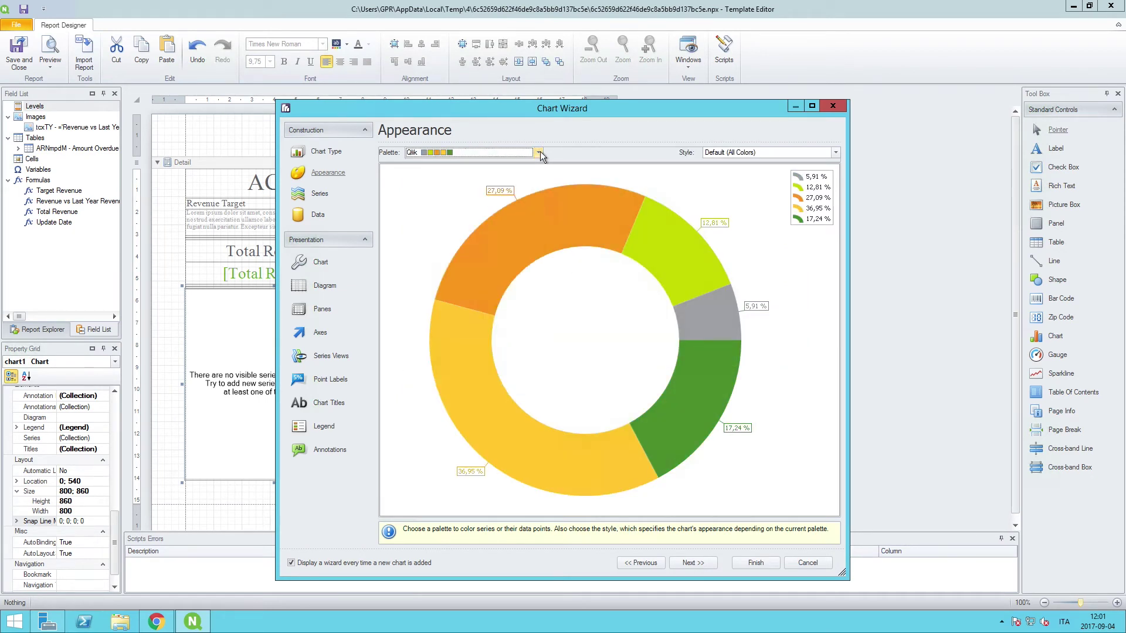
left_click(703, 561)
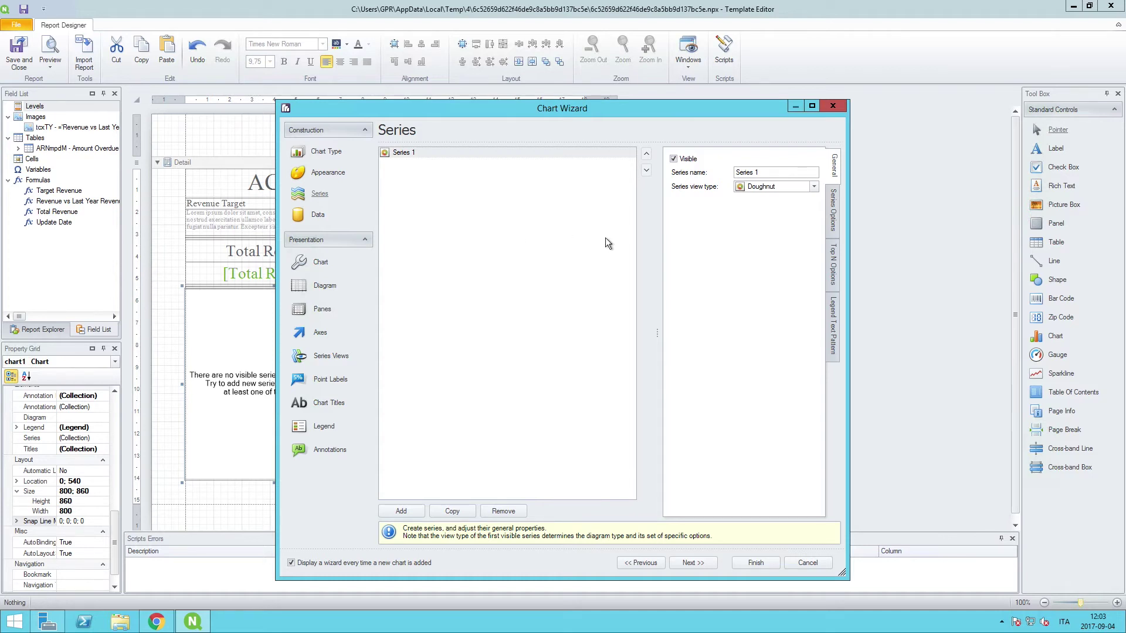
Step: Enable Top N for Series 1 and lower its count from 5 to 4
left_click(835, 262)
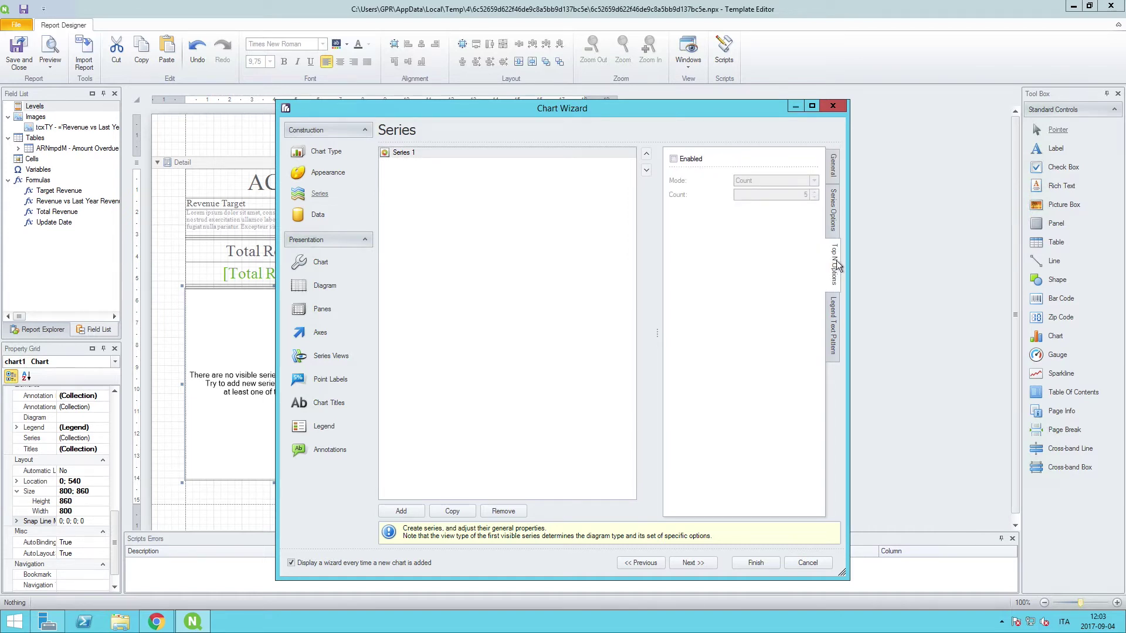
left_click(674, 159)
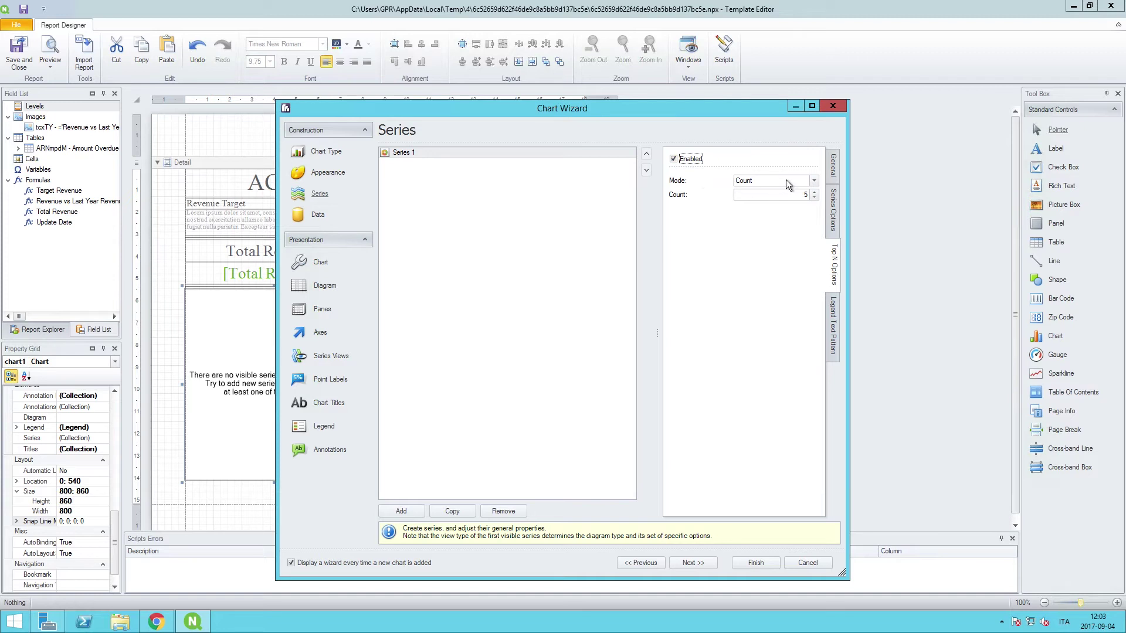
left_click(816, 198)
left_click(702, 565)
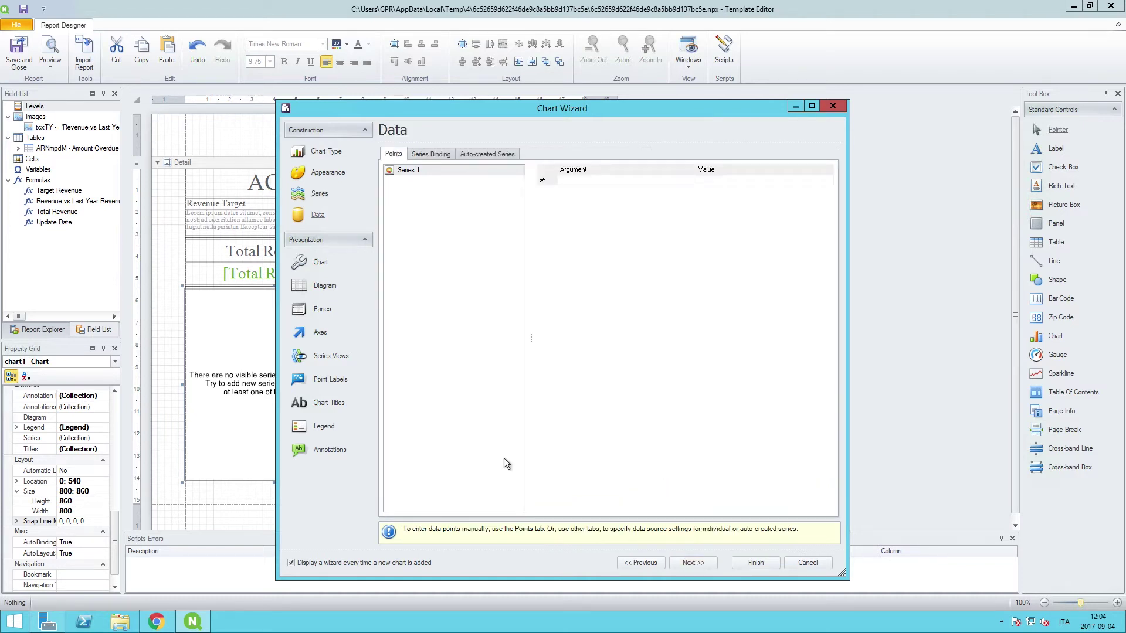
Step: Bind Series 1 to Amount Overdue by Customers: Customer as argument, vLRMZz as value
left_click(427, 155)
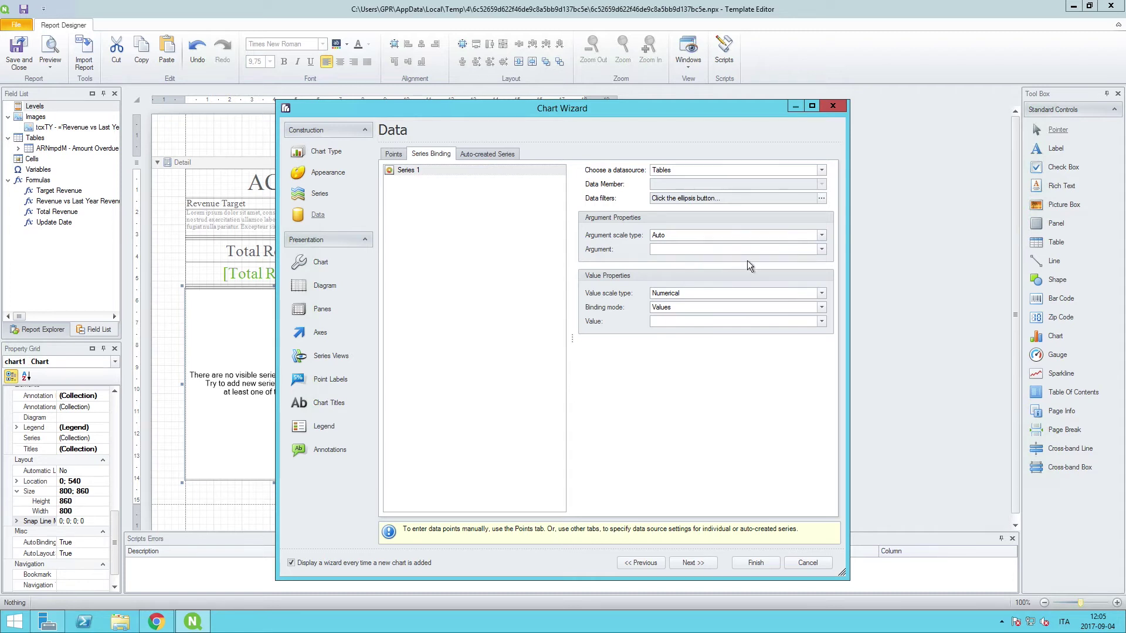
left_click(820, 249)
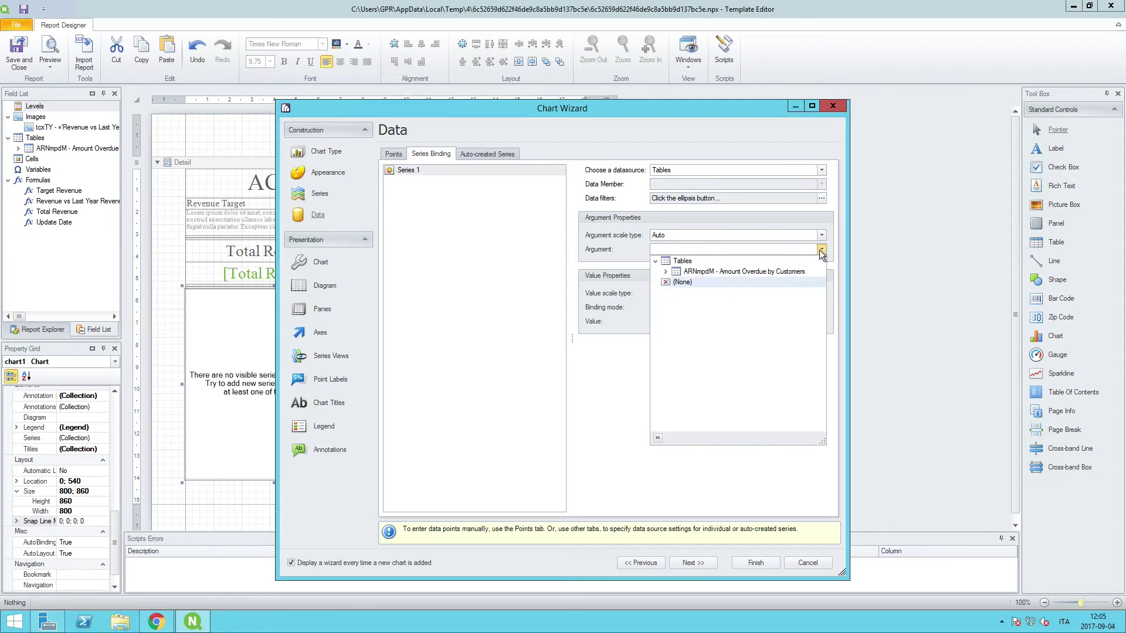
left_click(667, 272)
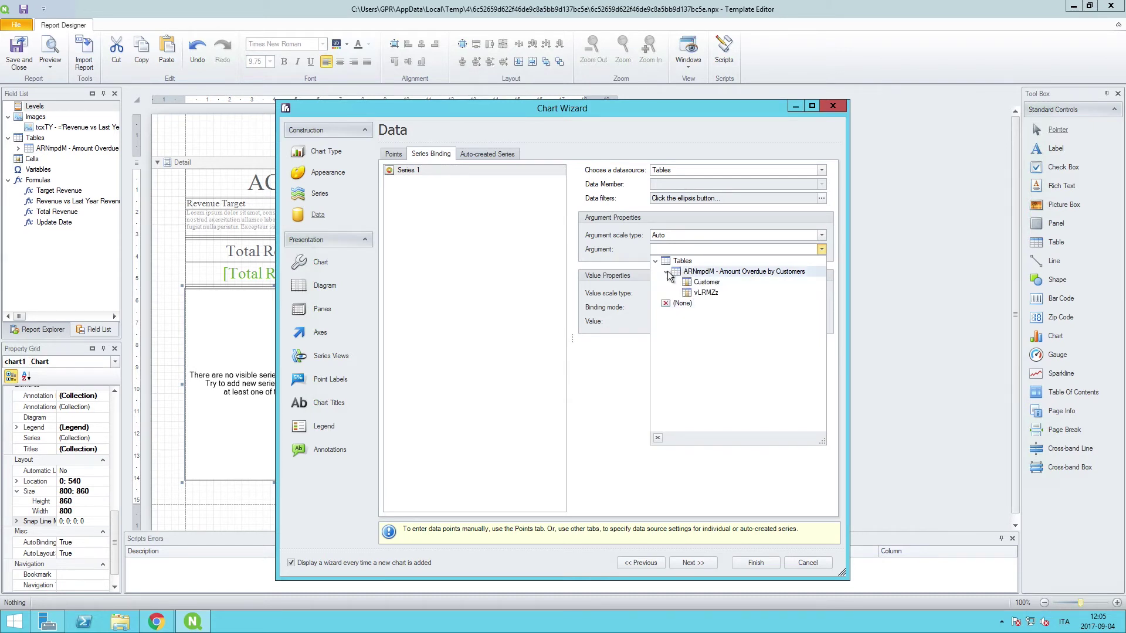
left_click(707, 283)
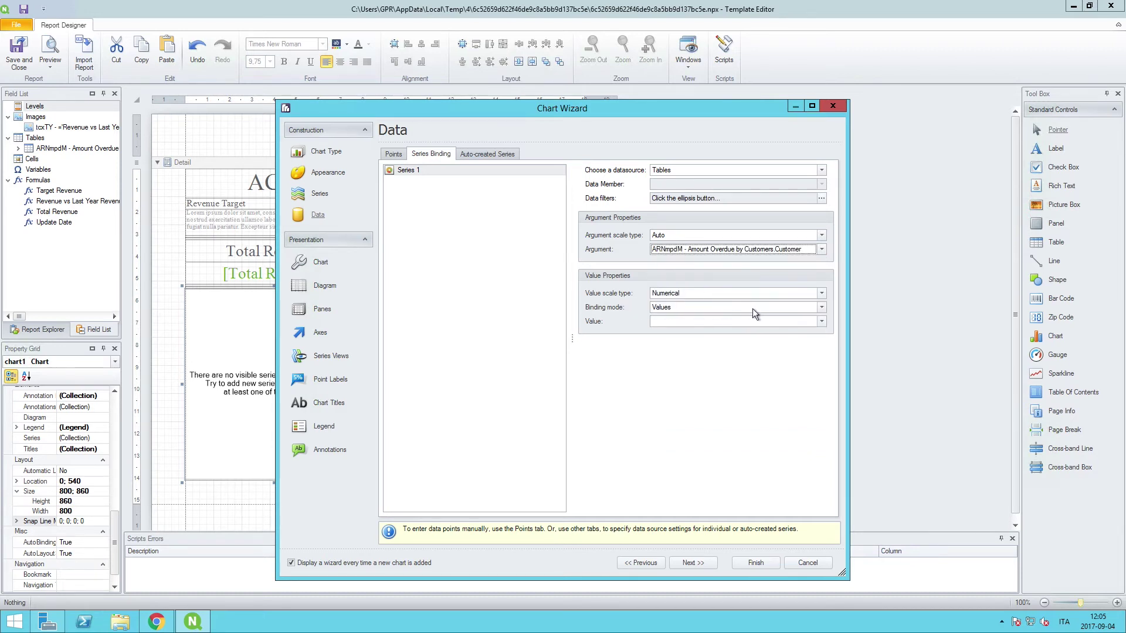
left_click(822, 321)
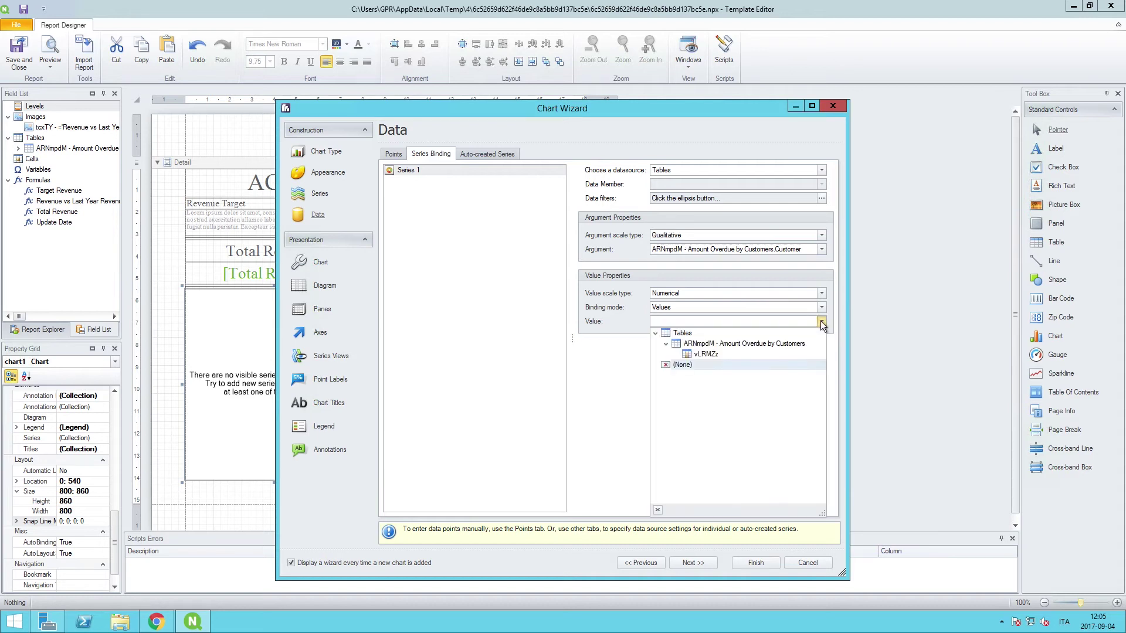
left_click(704, 354)
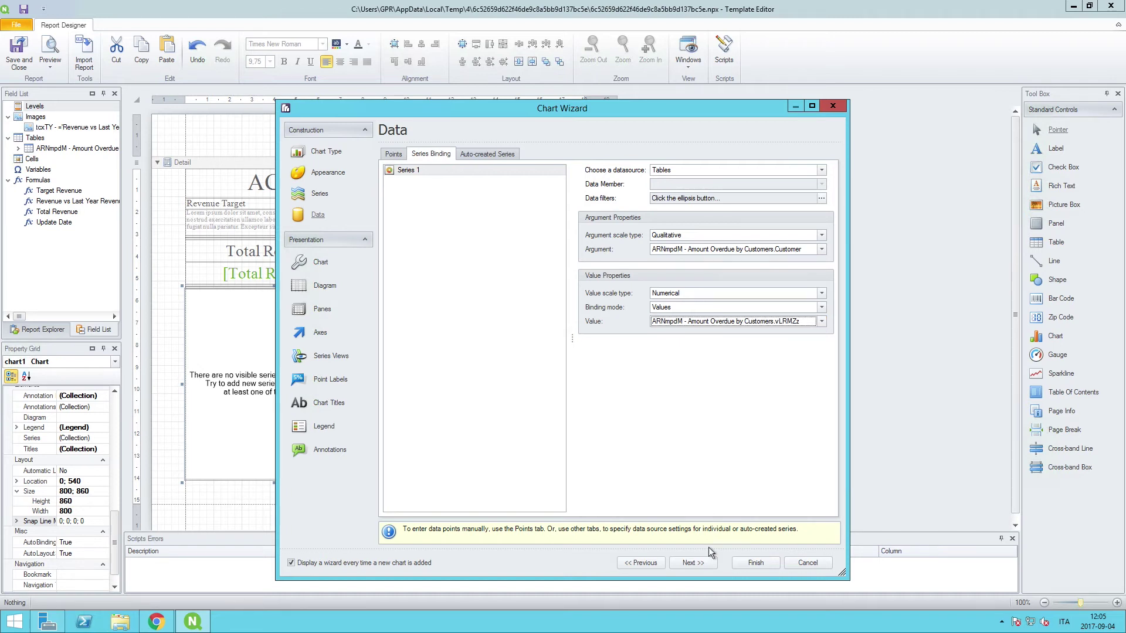
left_click(705, 566)
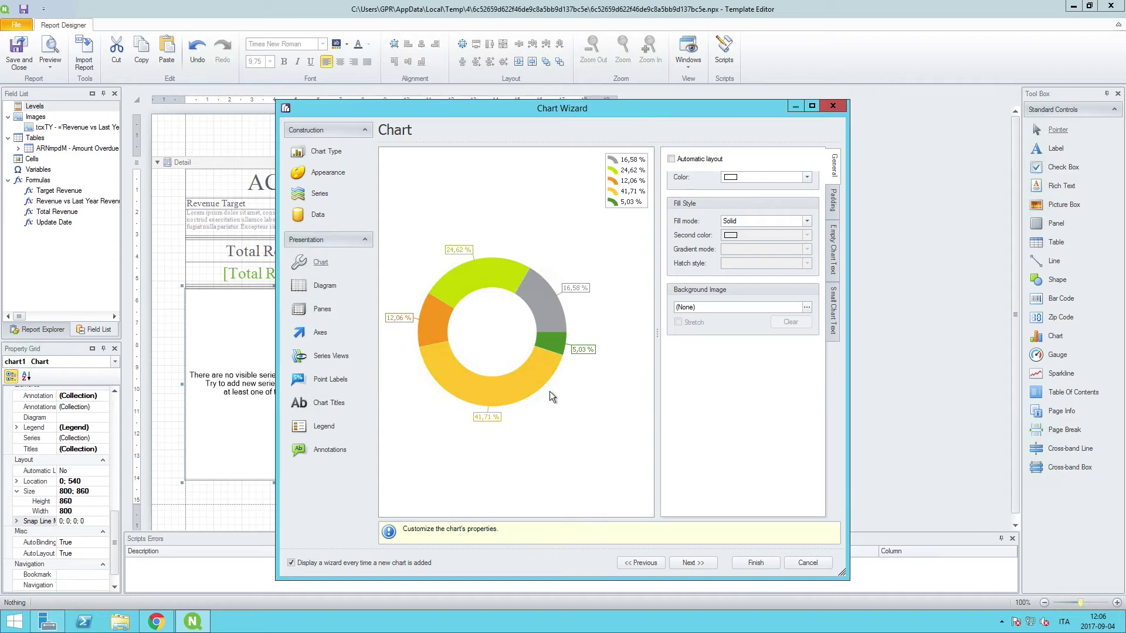
Step: Skip through the Chart, Diagram, Panes, Axes and Series Views pages to Point Labels
left_click(691, 563)
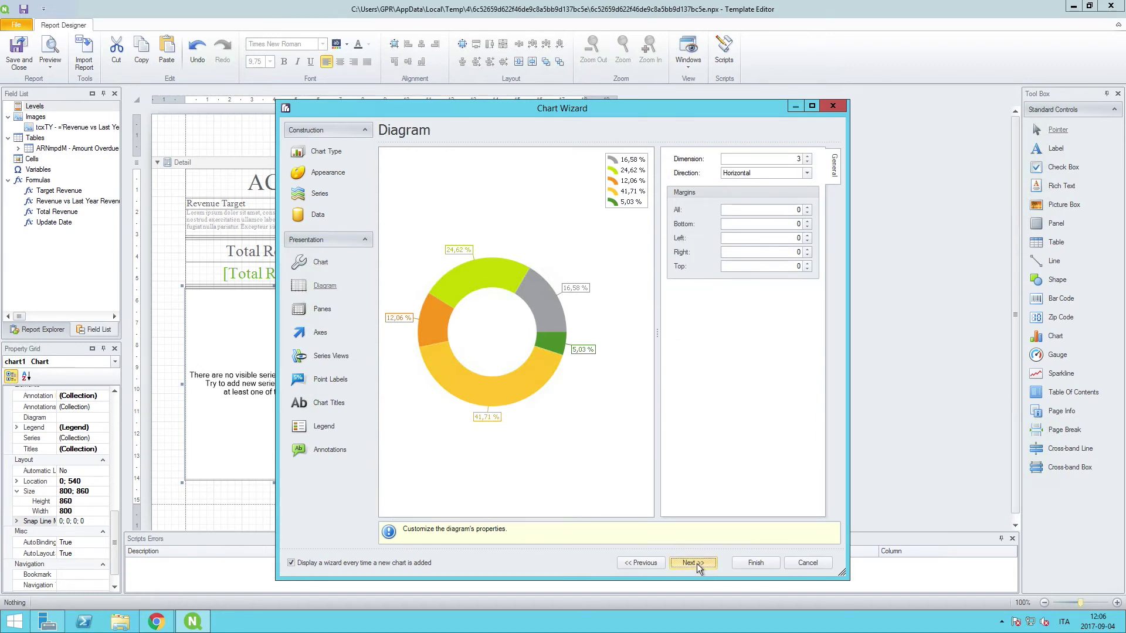
left_click(697, 565)
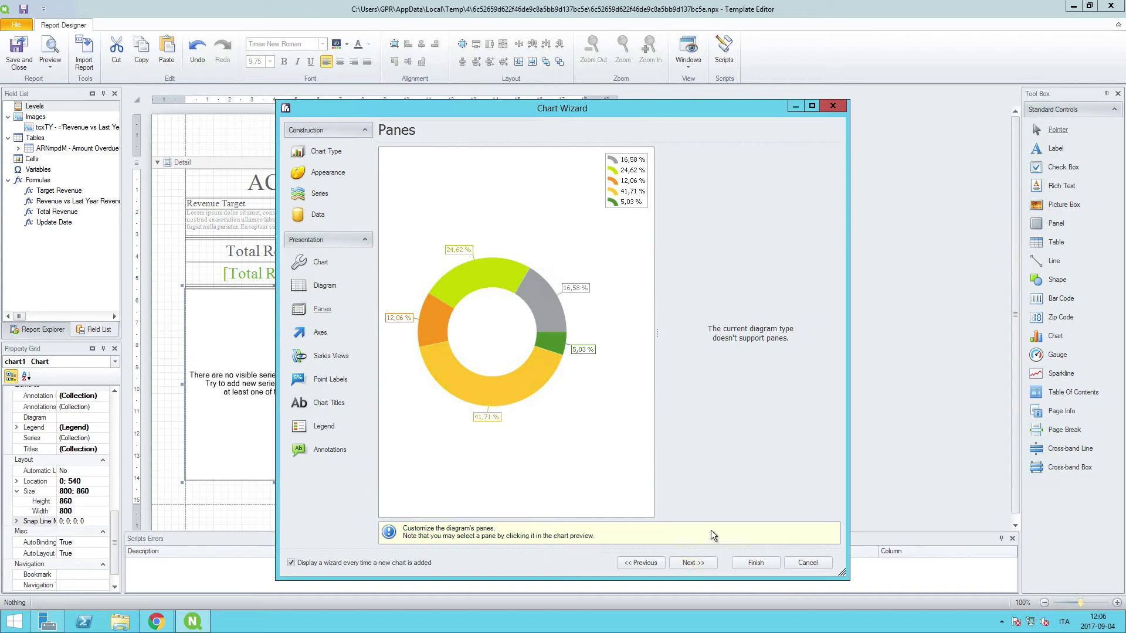
left_click(702, 562)
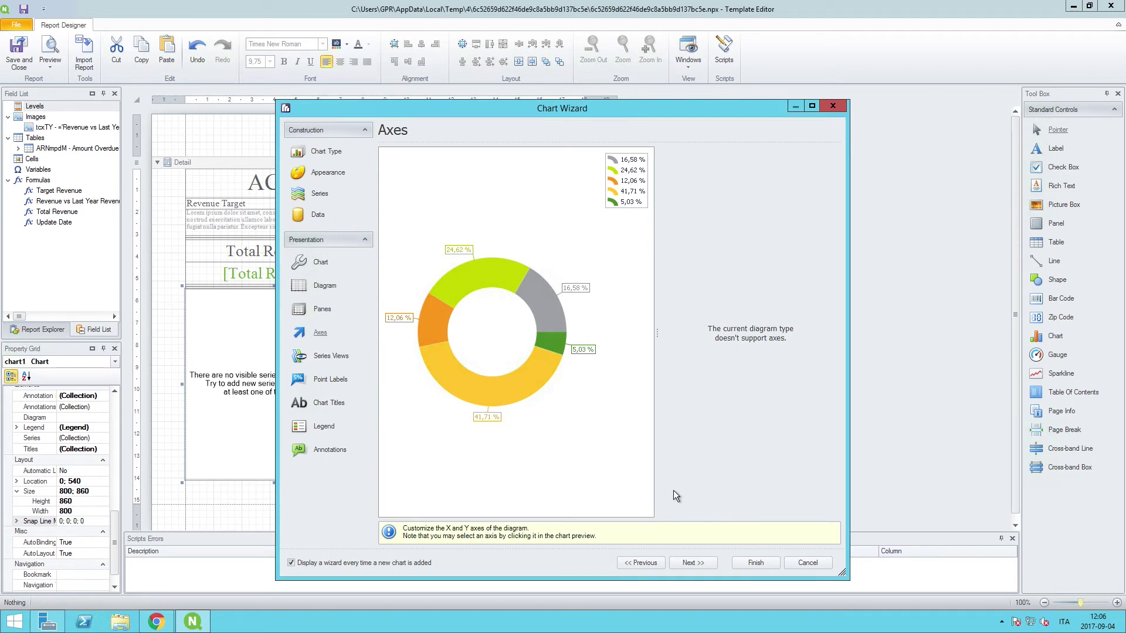
left_click(691, 563)
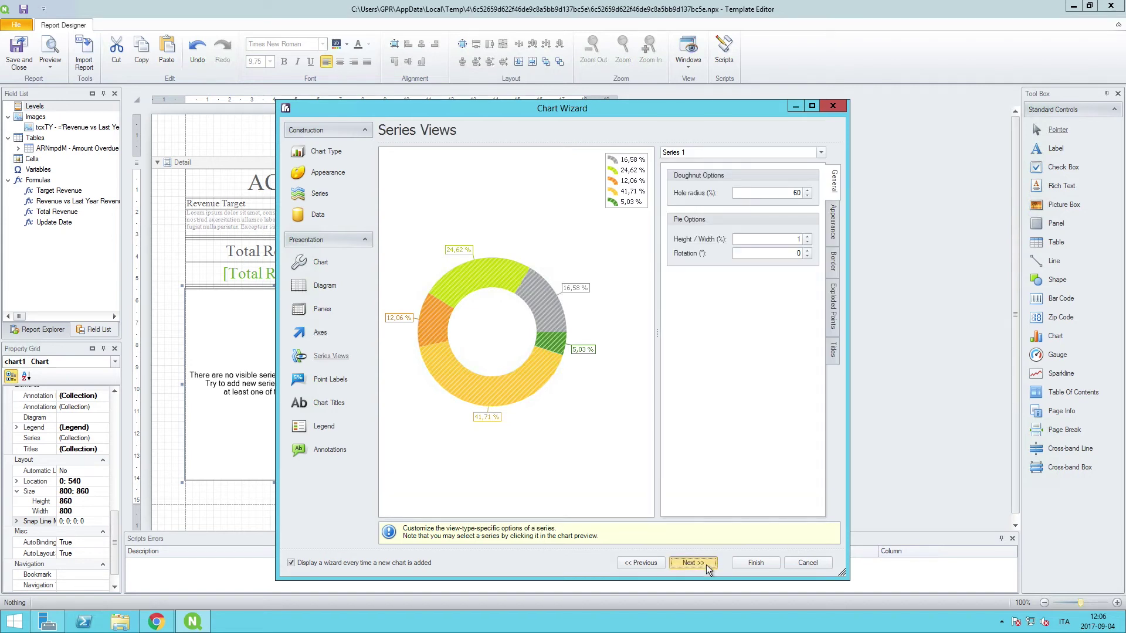
left_click(693, 563)
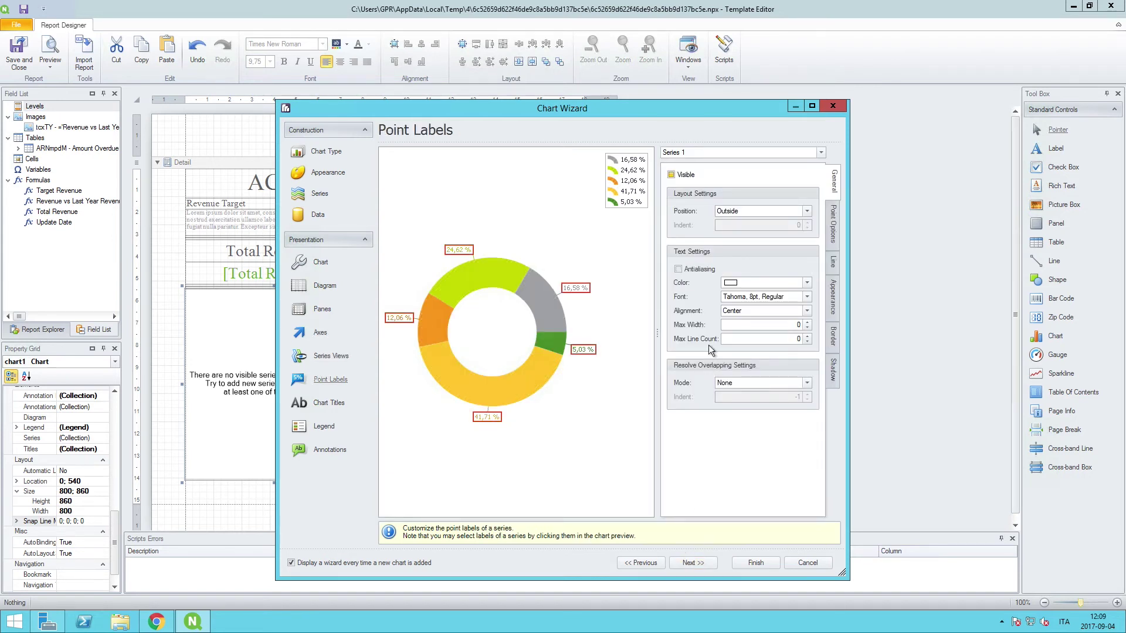
Step: Set point labels to 18pt Times New Roman with the pattern {A} and {V:$ ###,#}
left_click(808, 297)
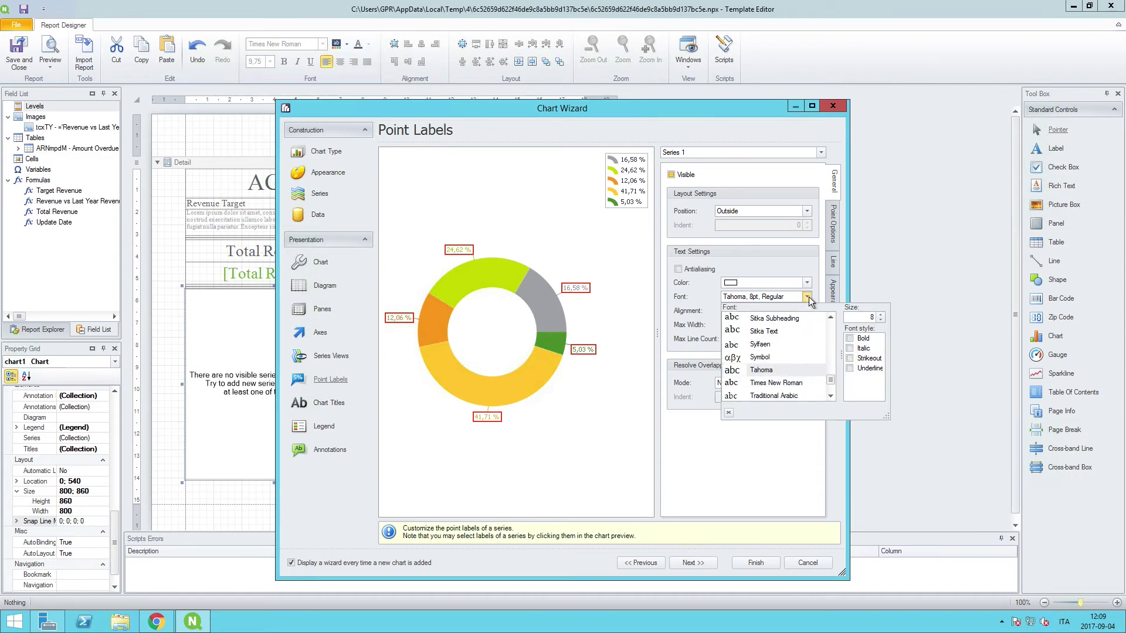
left_click(766, 385)
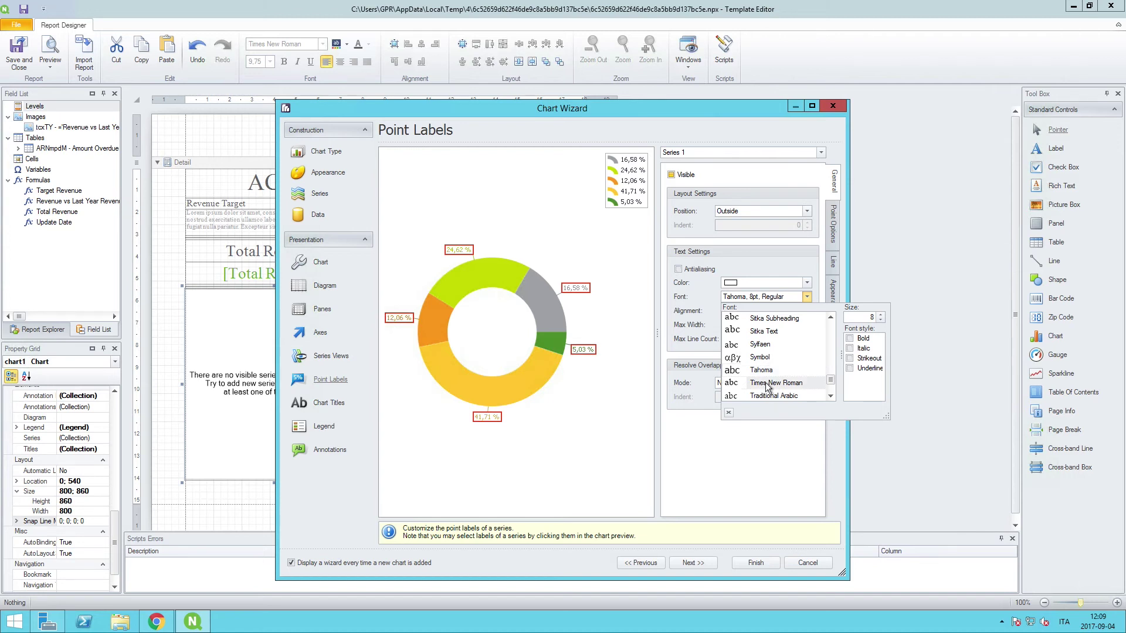
left_click(881, 316)
left_click(881, 316)
left_click(882, 316)
left_click(882, 316)
left_click(881, 316)
left_click(808, 295)
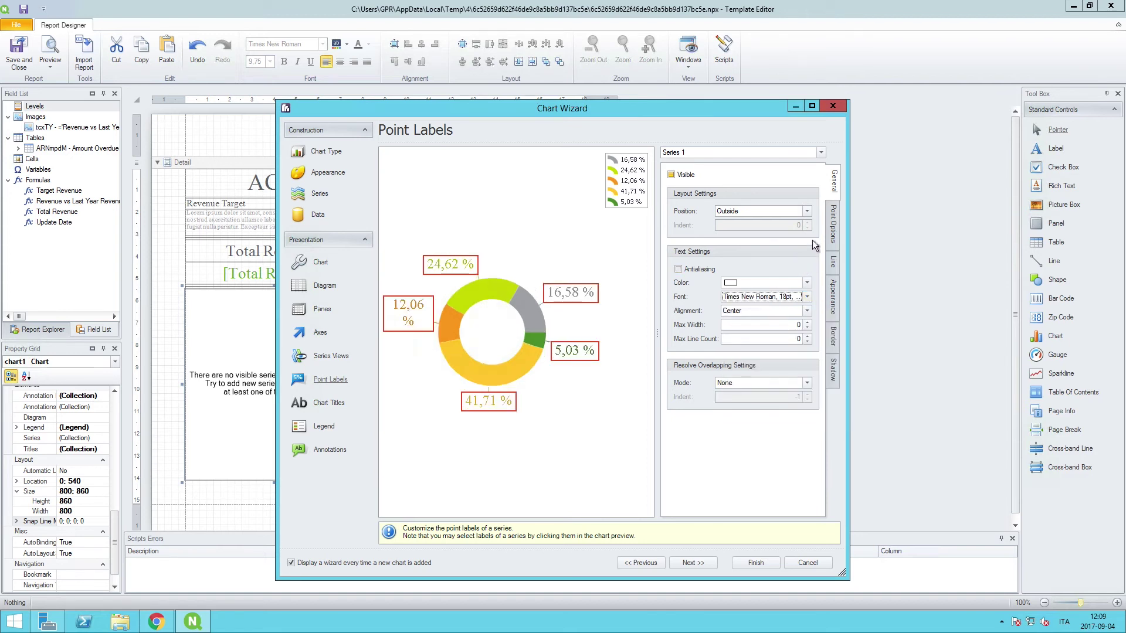
left_click(834, 228)
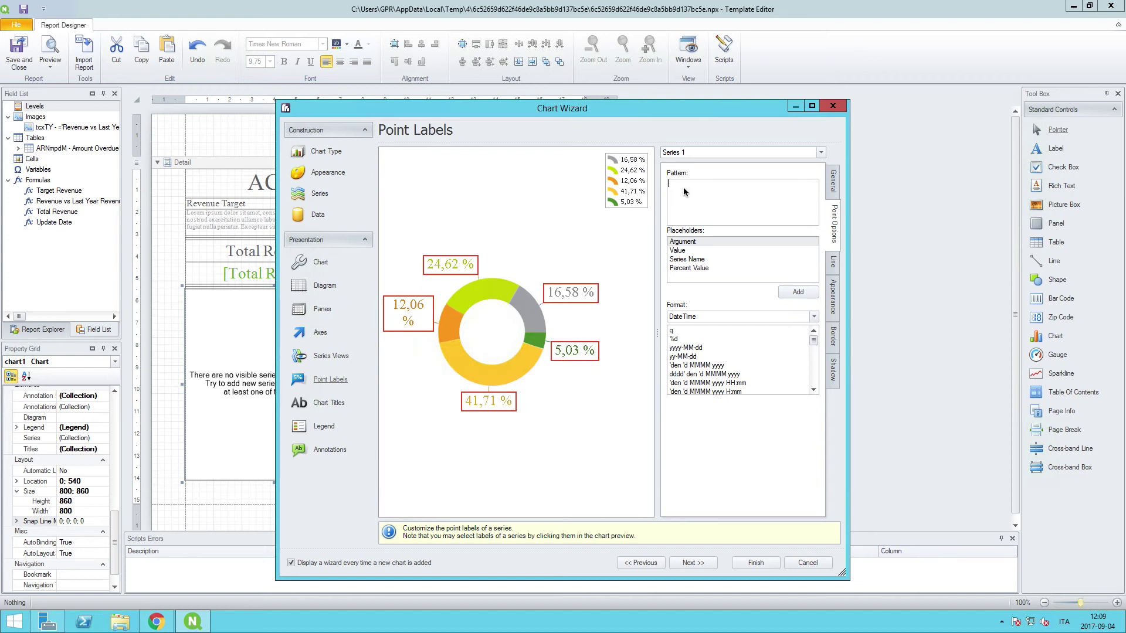
type("{A} {V:$ ###,#}")
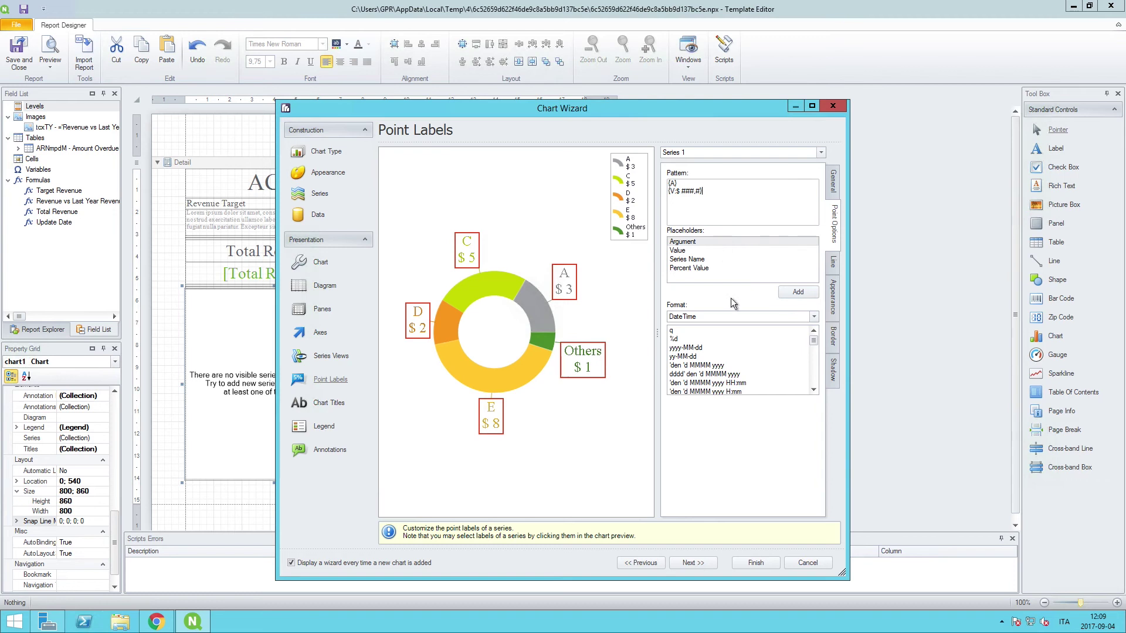
Step: Add a chart title reading 'Amount Overdue by Customers', replacing the default 'Chart Title' text
left_click(687, 564)
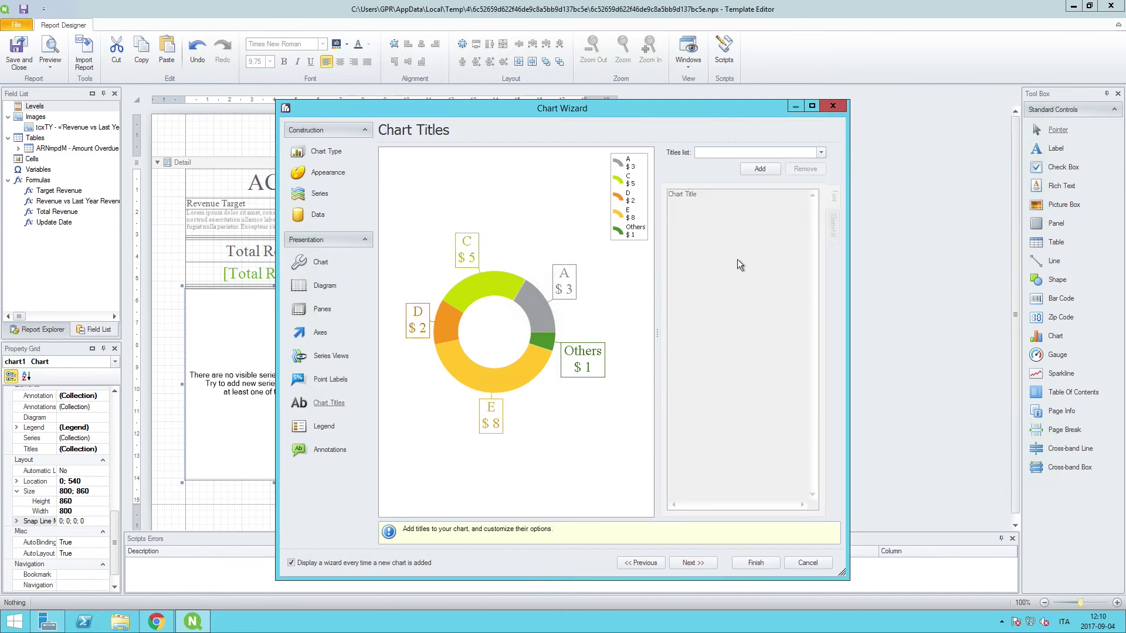
left_click(758, 169)
left_click(706, 194)
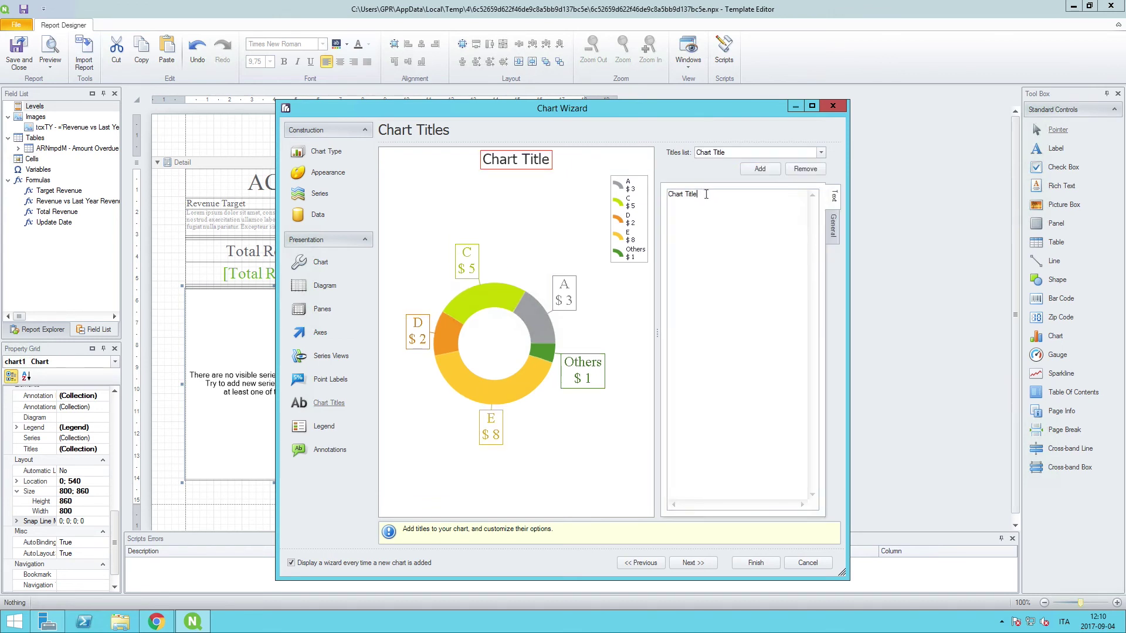
left_click_drag(706, 194, 653, 193)
key("BackSpace")
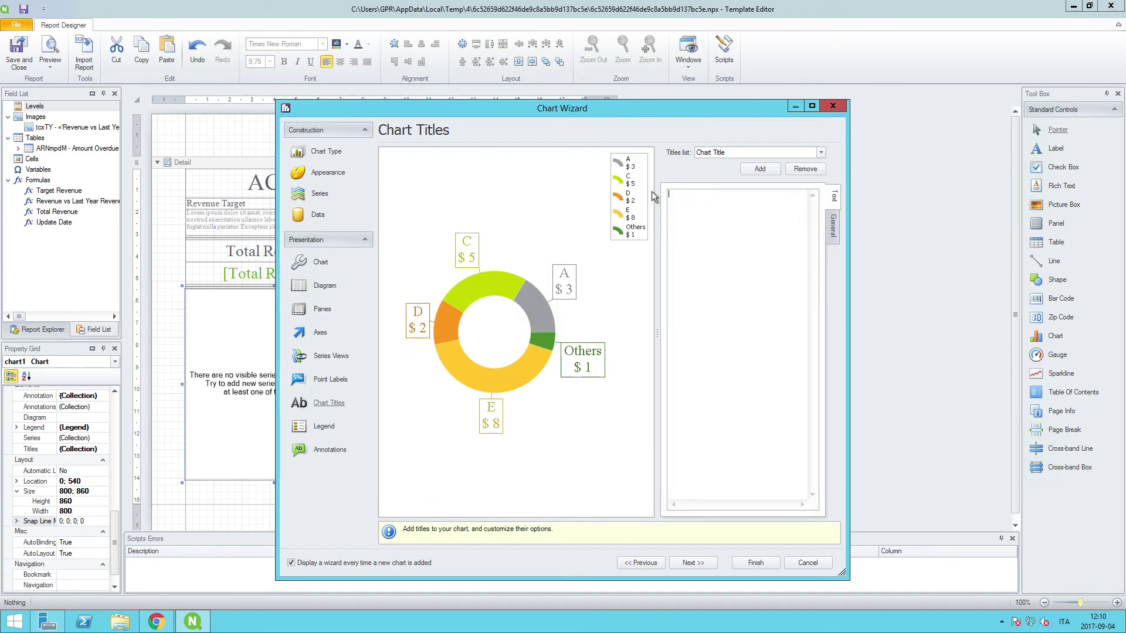
type("Amount Overdue by ")
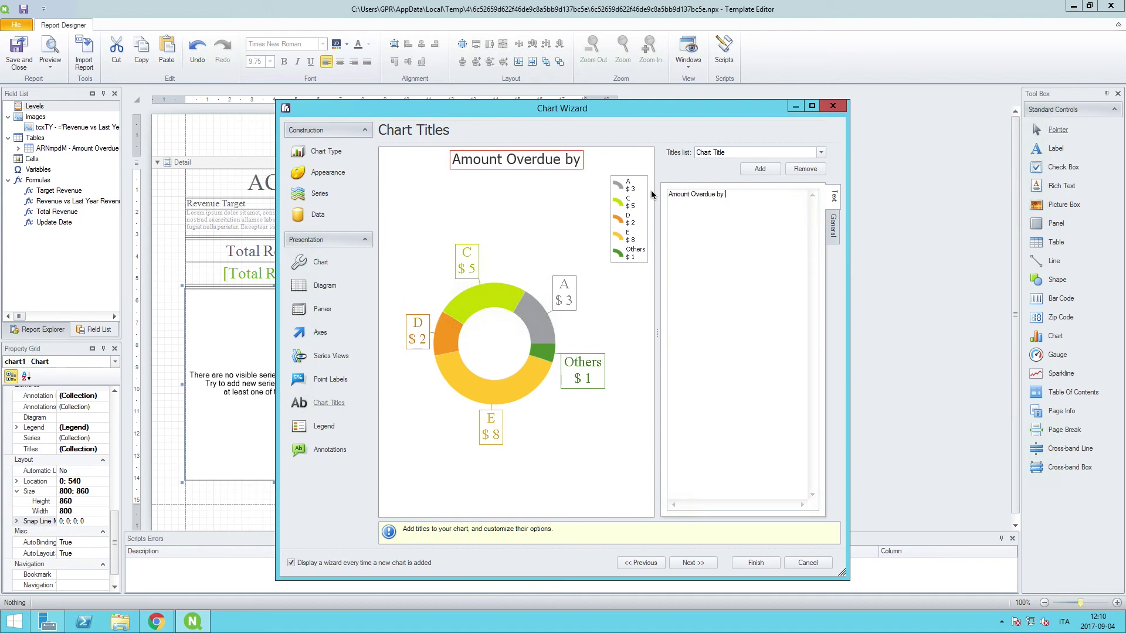
type("Customers")
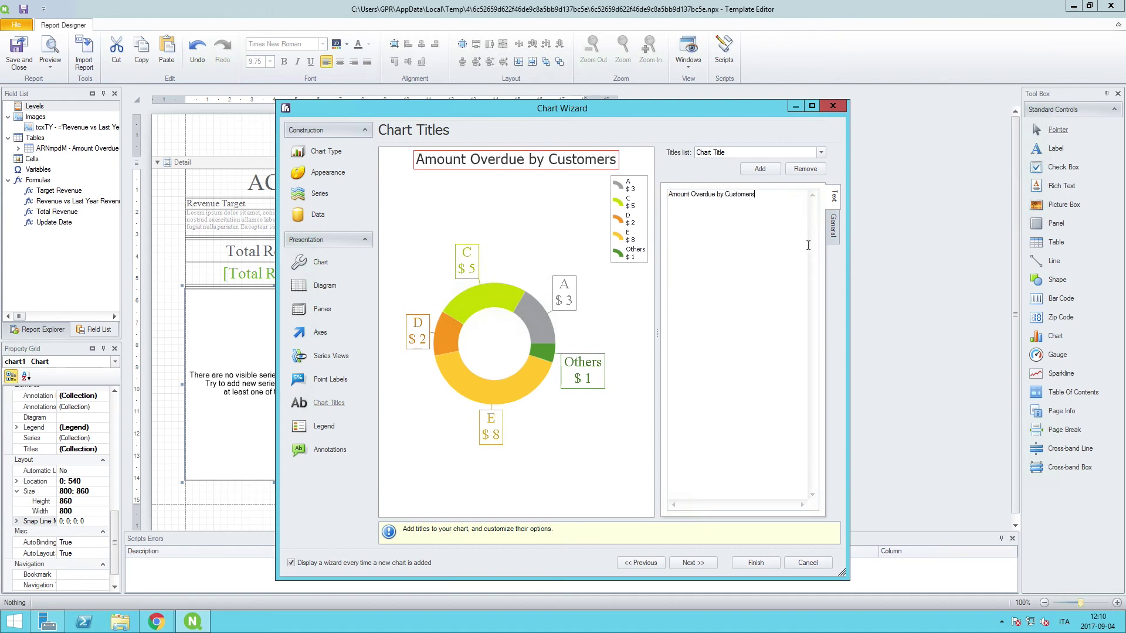
left_click(834, 229)
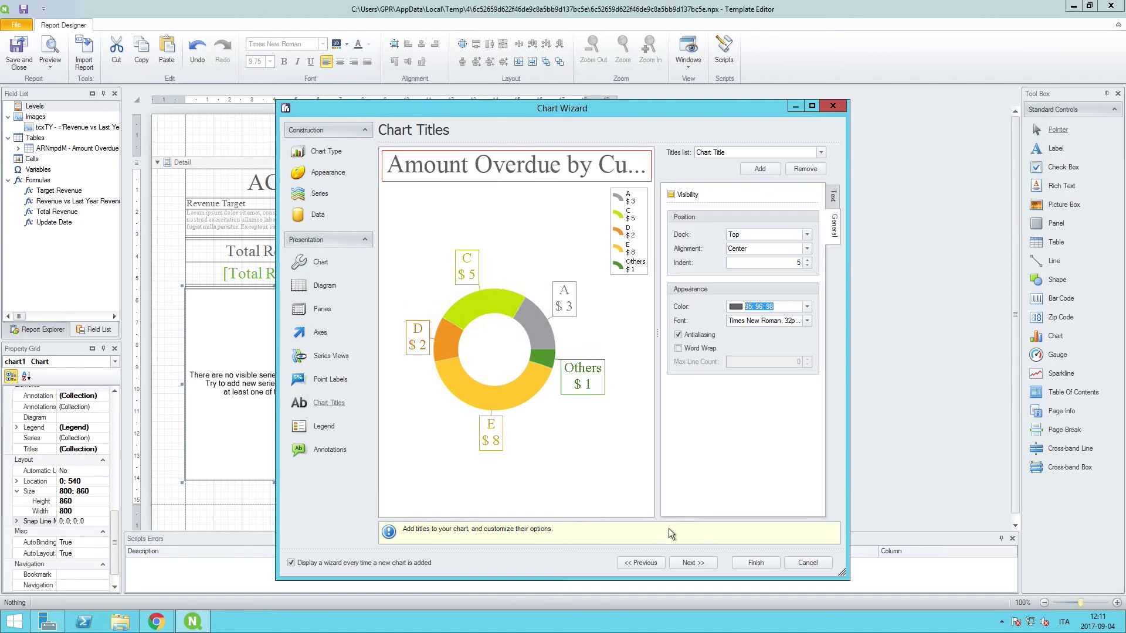
left_click(699, 565)
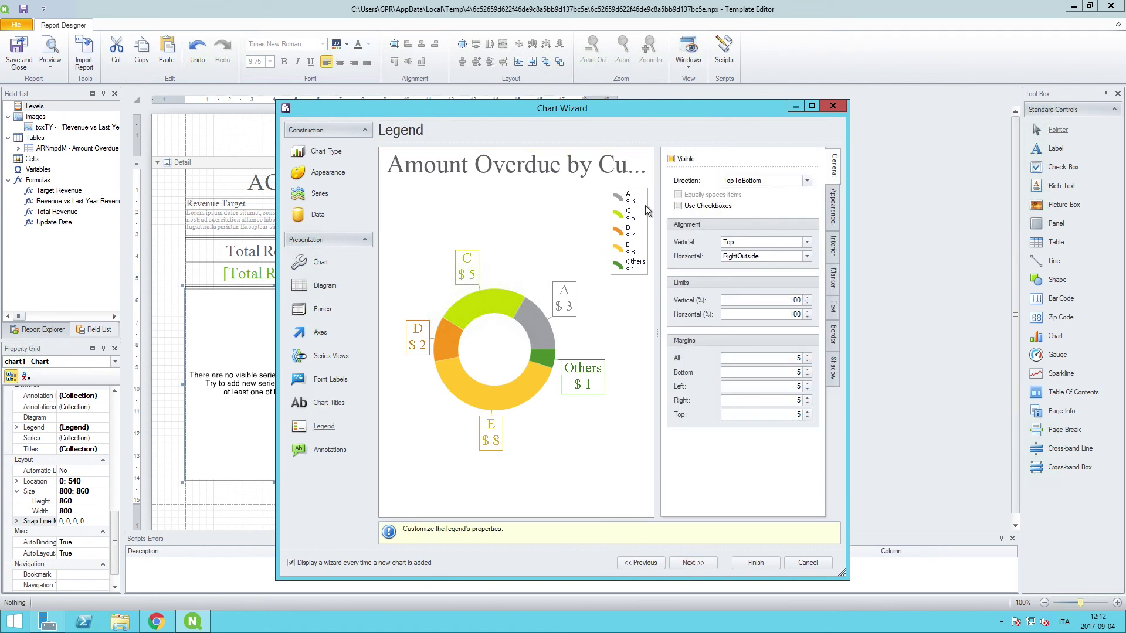
Step: Hide the doughnut chart's legend and finish the Chart Wizard
left_click(671, 159)
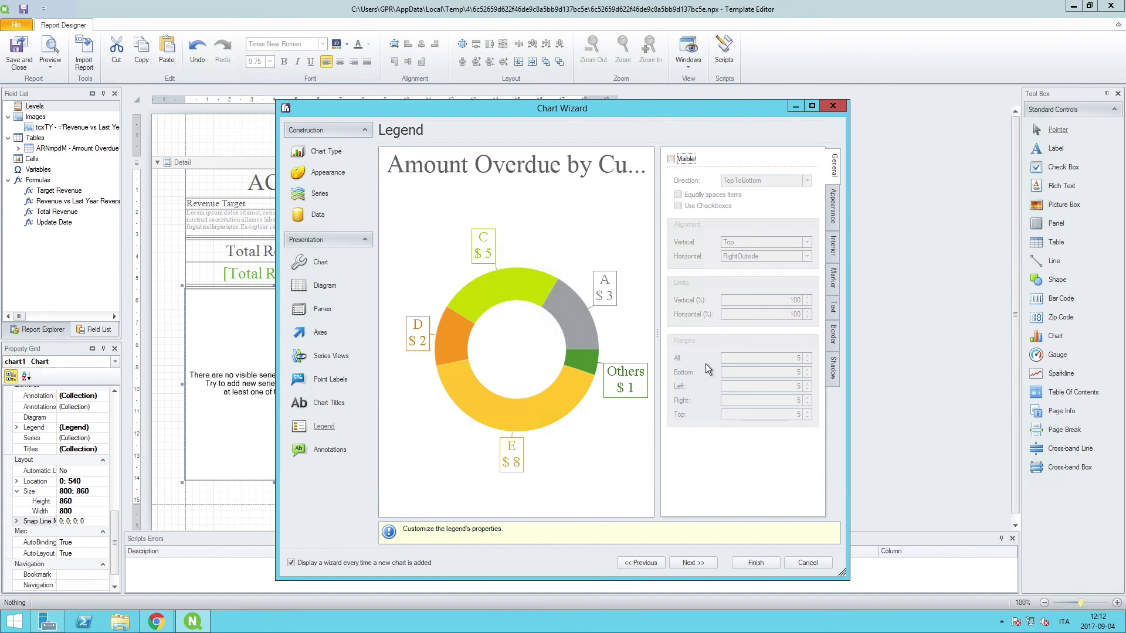
left_click(690, 563)
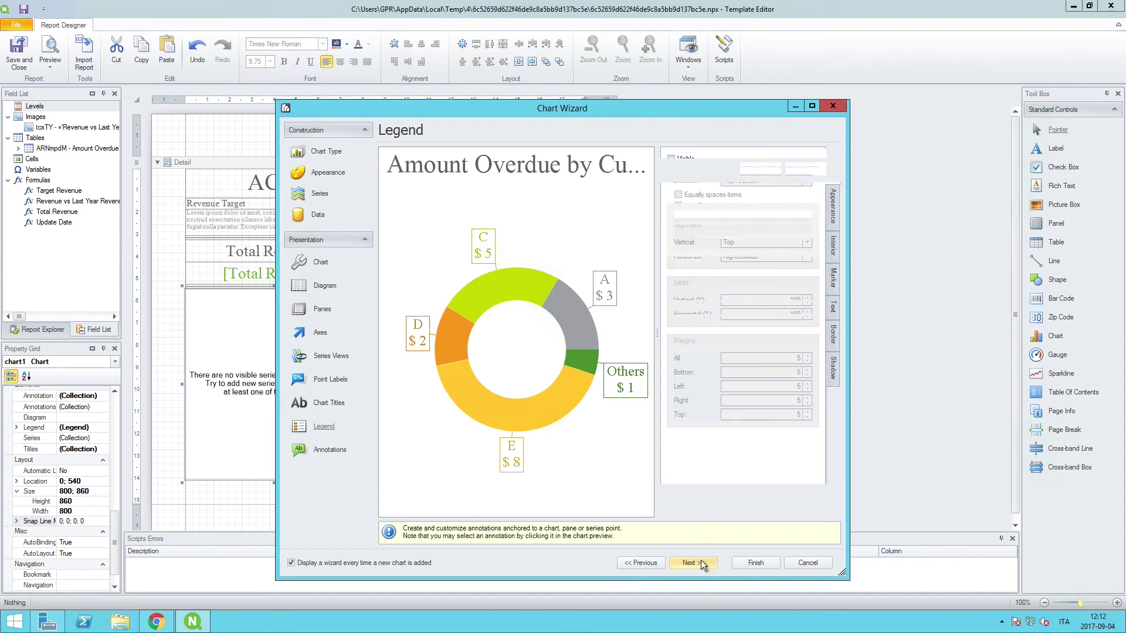
left_click(755, 563)
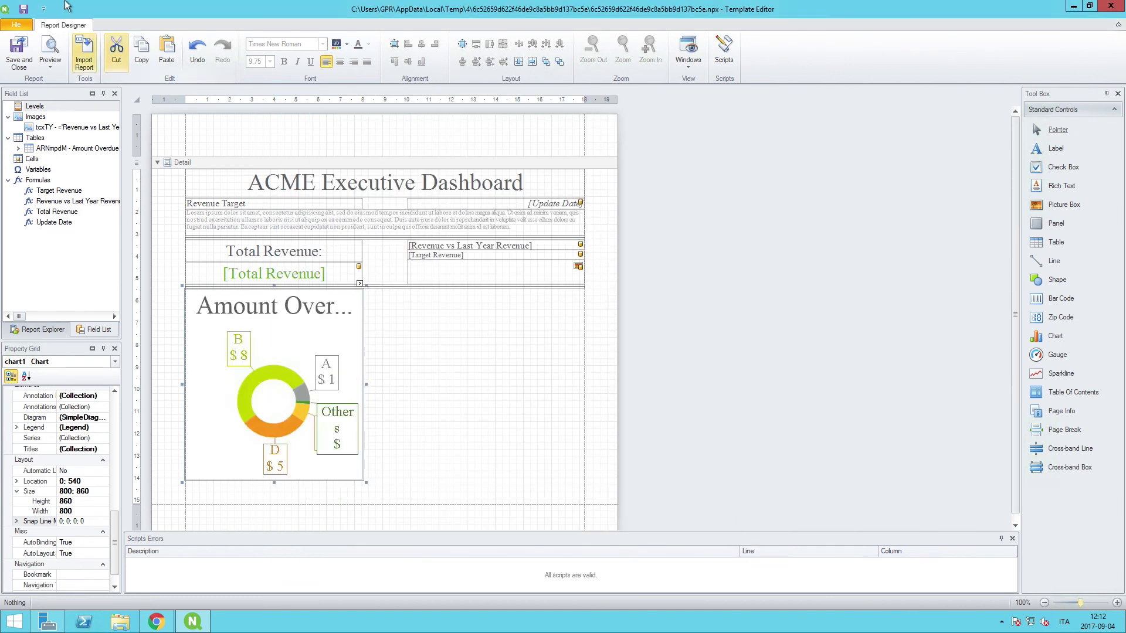
Step: Preview the report as PDF and scroll through Executive Dashboard PixelPerfect.pdf to check the doughnut chart
left_click(50, 66)
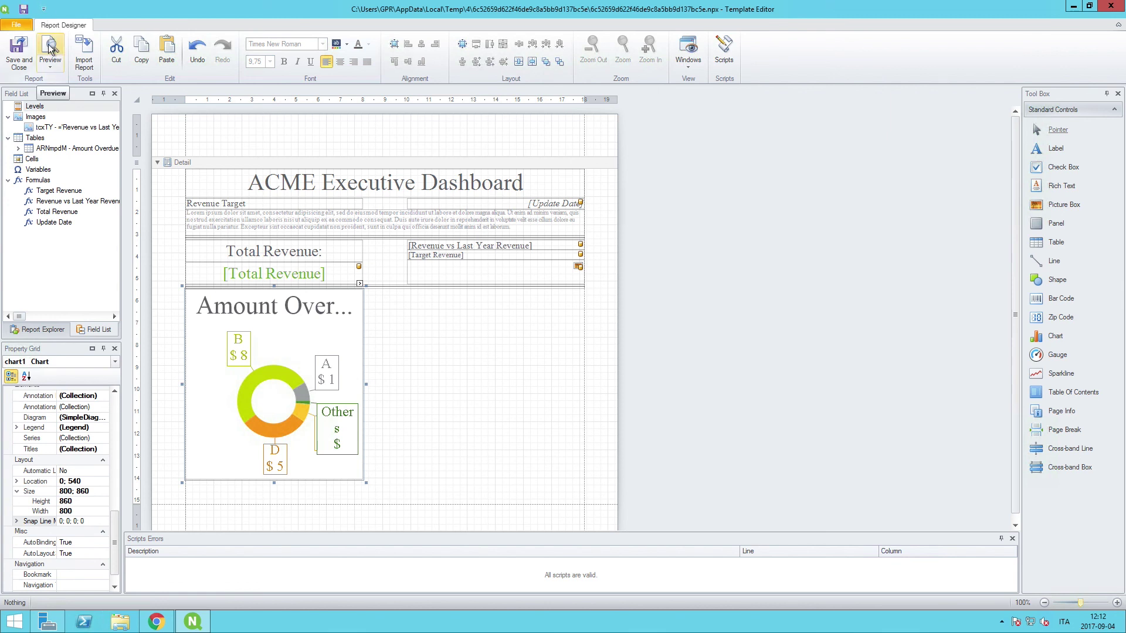
left_click(53, 92)
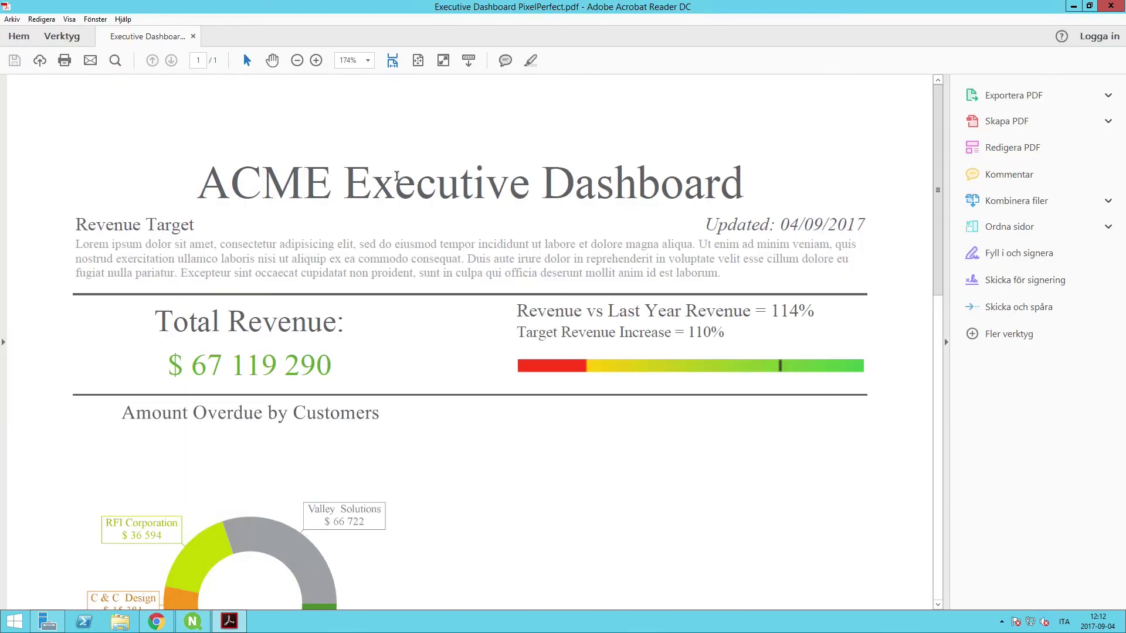
scroll(397, 176, "down", 1)
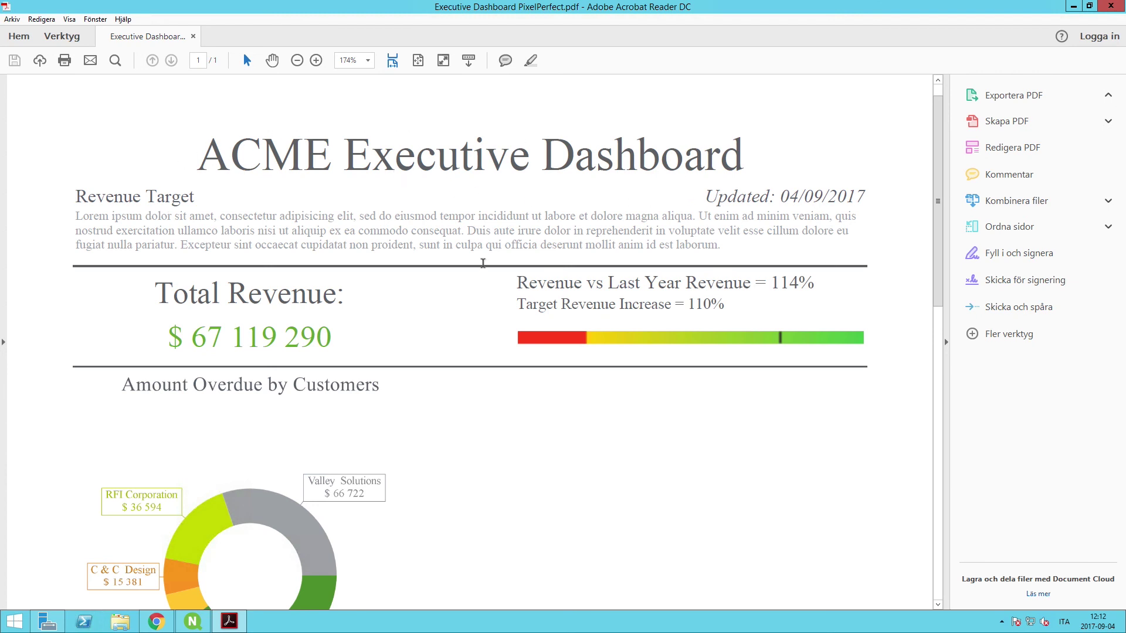
scroll(560, 270, "down", 2)
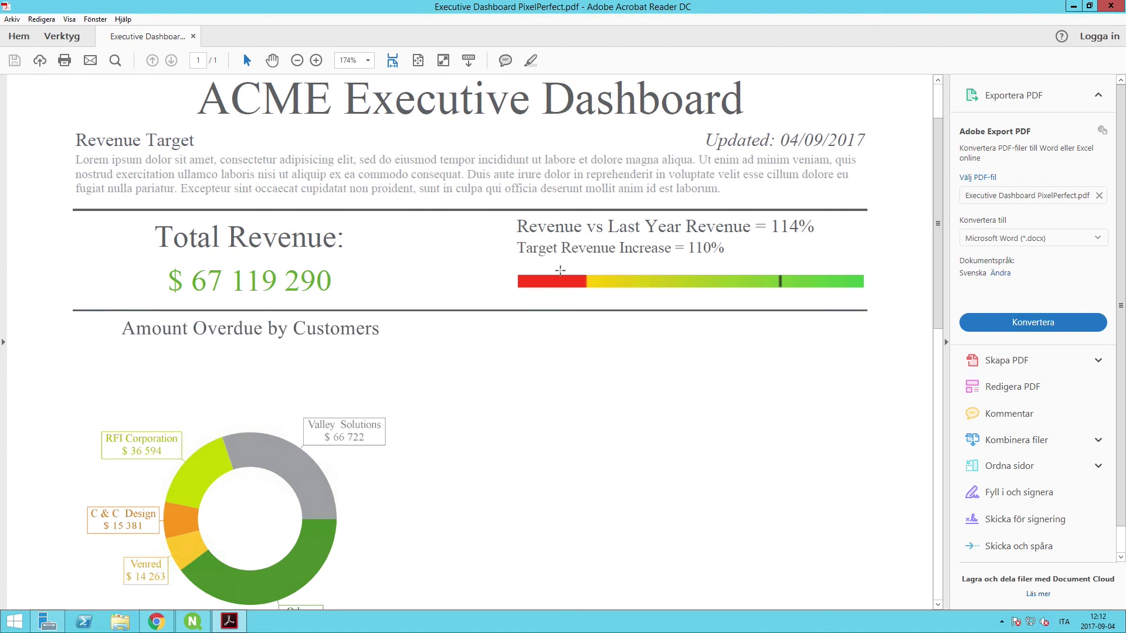
scroll(560, 270, "down", 2)
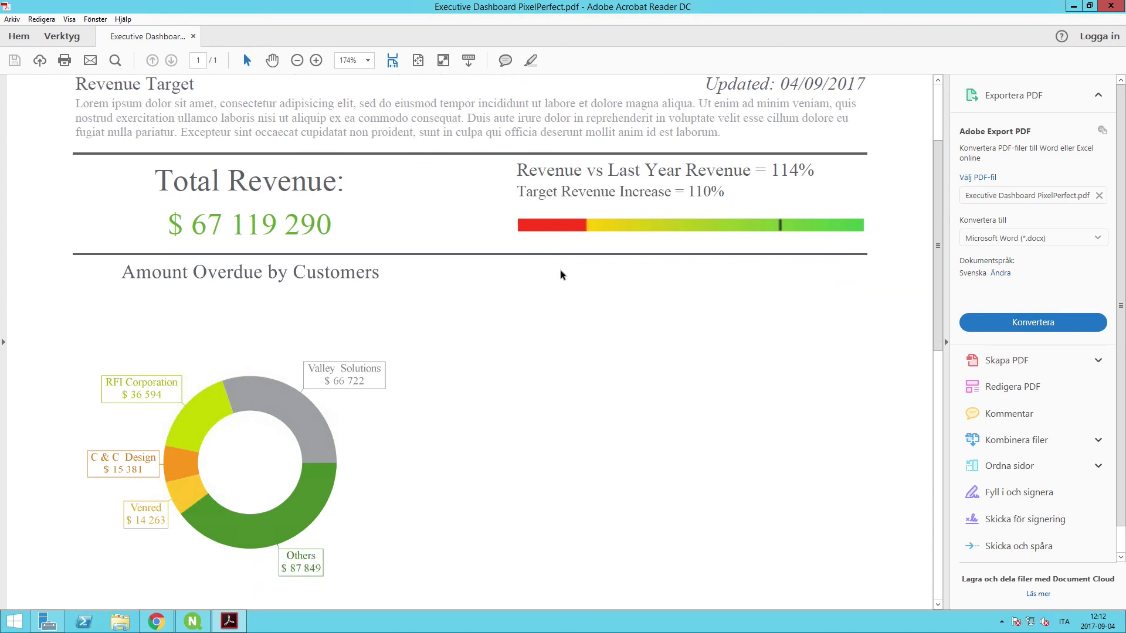
scroll(560, 275, "down", 1)
scroll(560, 275, "down", 1)
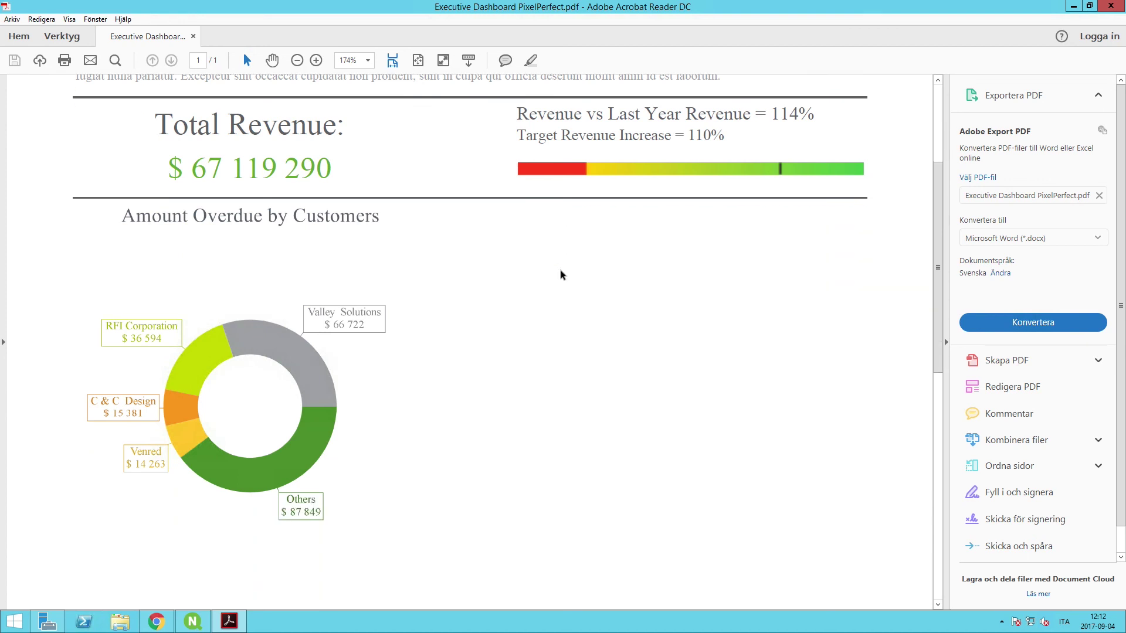
scroll(560, 275, "up", 3)
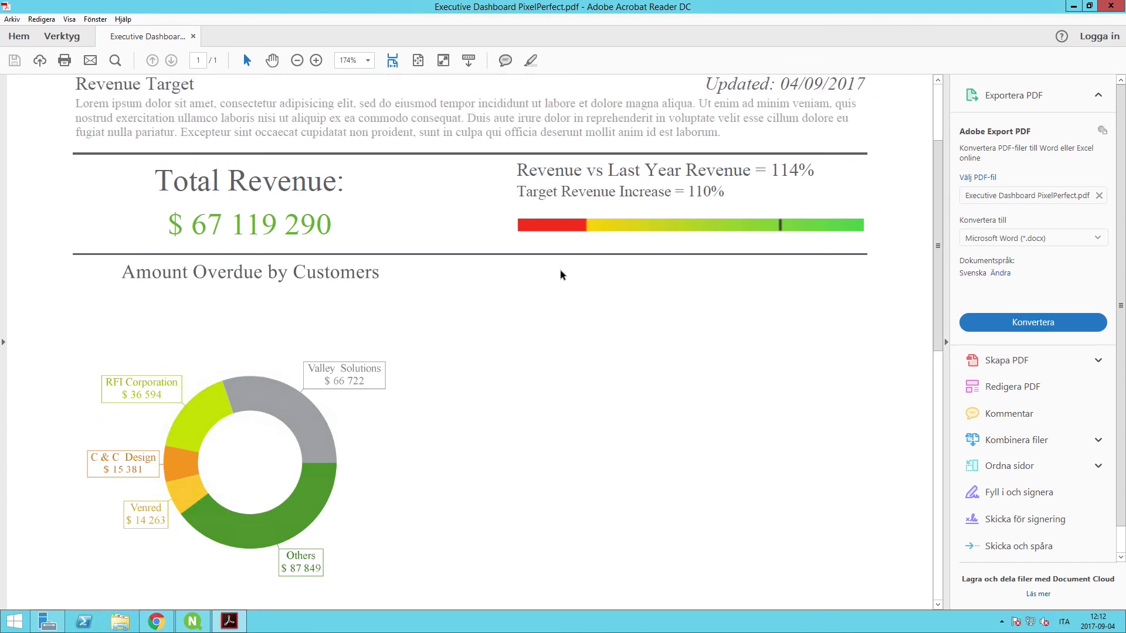
scroll(561, 270, "up", 3)
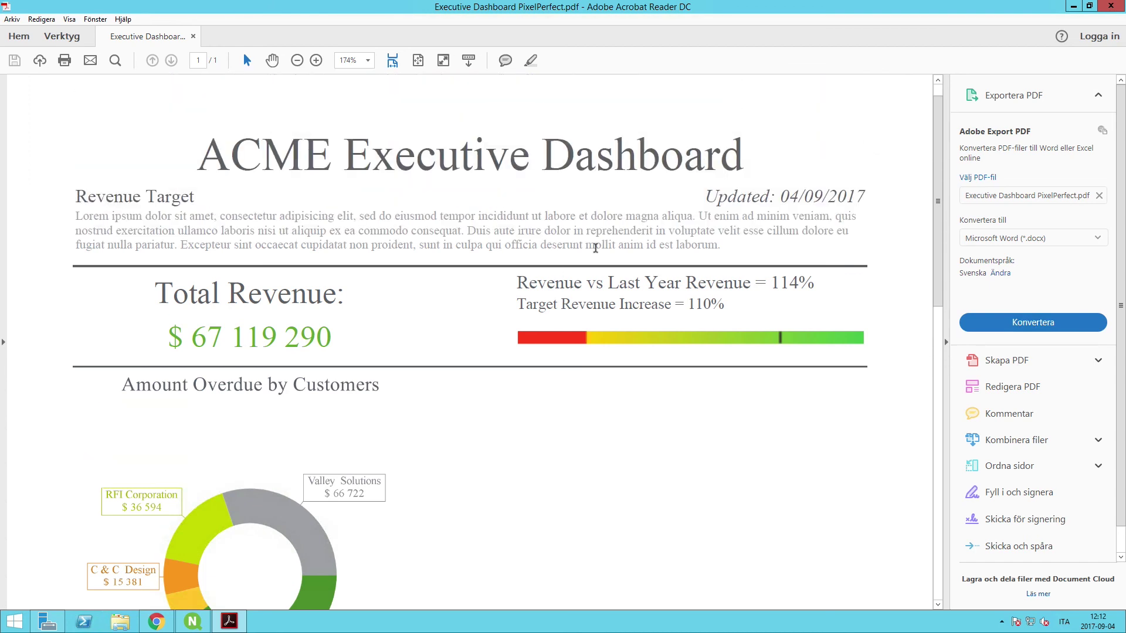